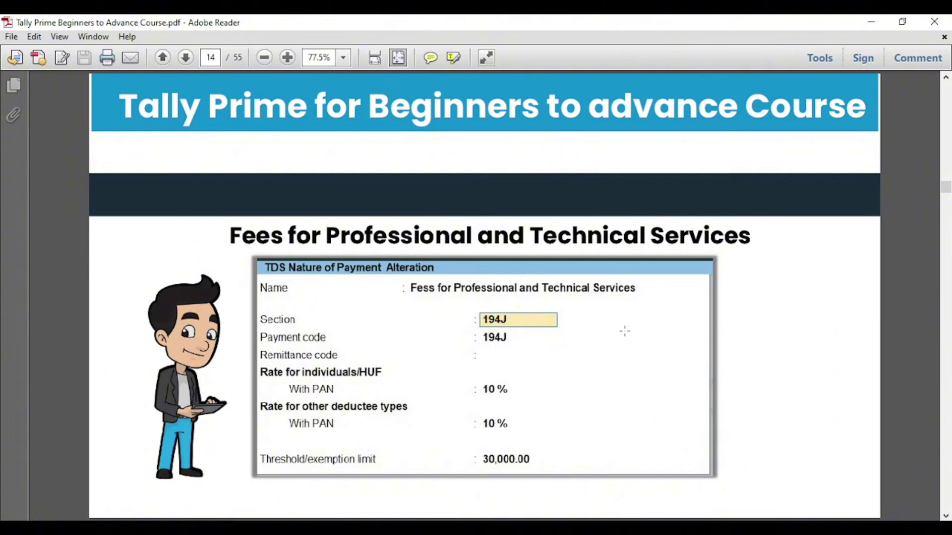
Page forward through the course PDF to the Journal Voucher slide.
{"action": "left_click", "coordinate": [186, 59]}
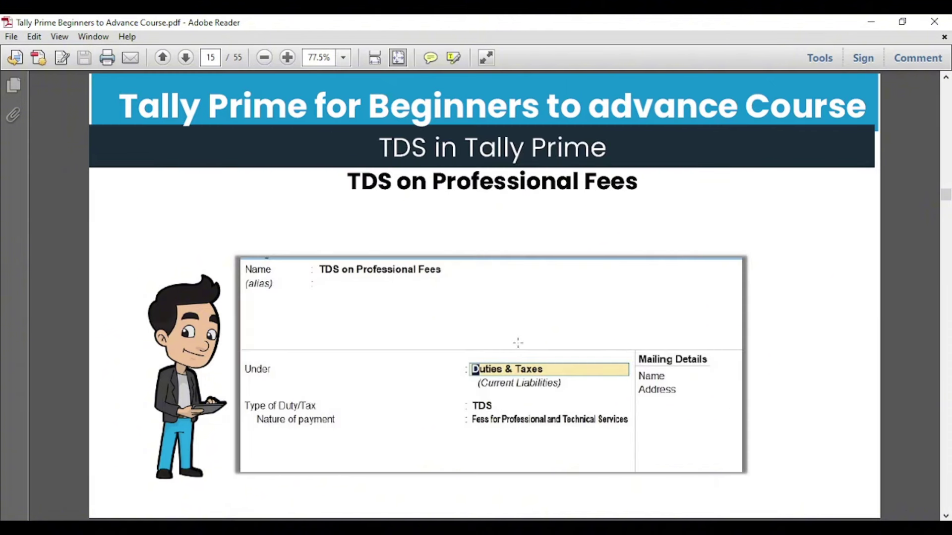
{"action": "left_click", "coordinate": [187, 58]}
{"action": "left_click", "coordinate": [186, 58]}
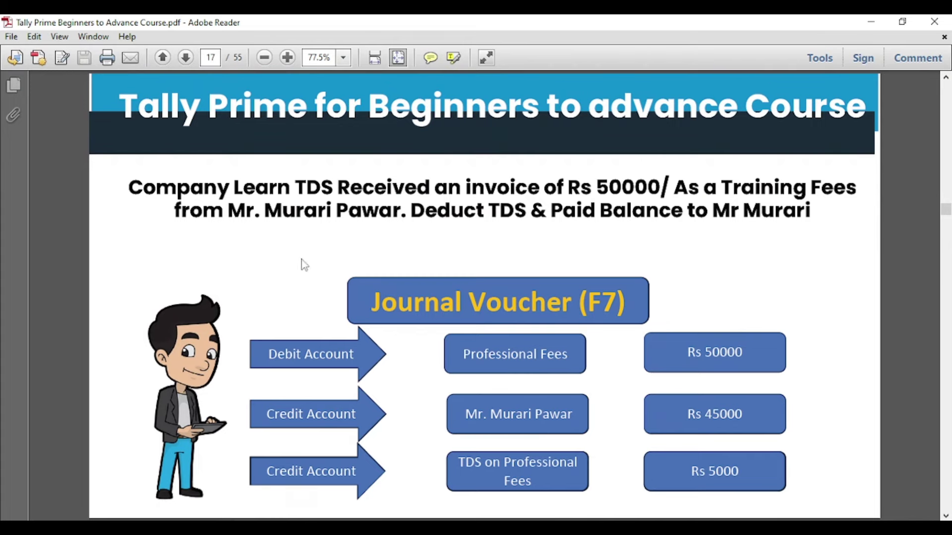
Jump back to page 10's Ledger List, then bring up TallyPrime's Gateway of Tally for Demo Tds.
{"action": "left_click", "coordinate": [206, 58]}
{"action": "type", "text": "10"}
{"action": "key", "text": "Return"}
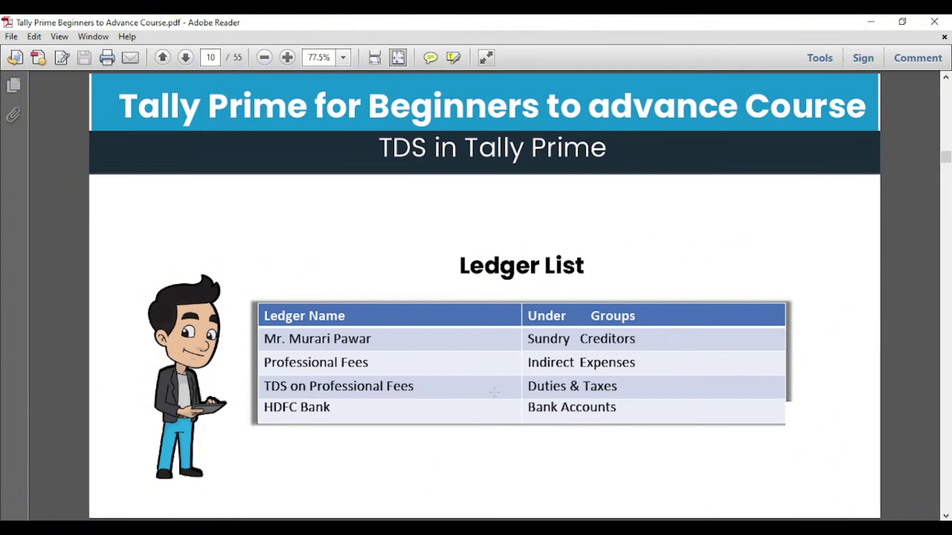
{"action": "left_click", "coordinate": [607, 516]}
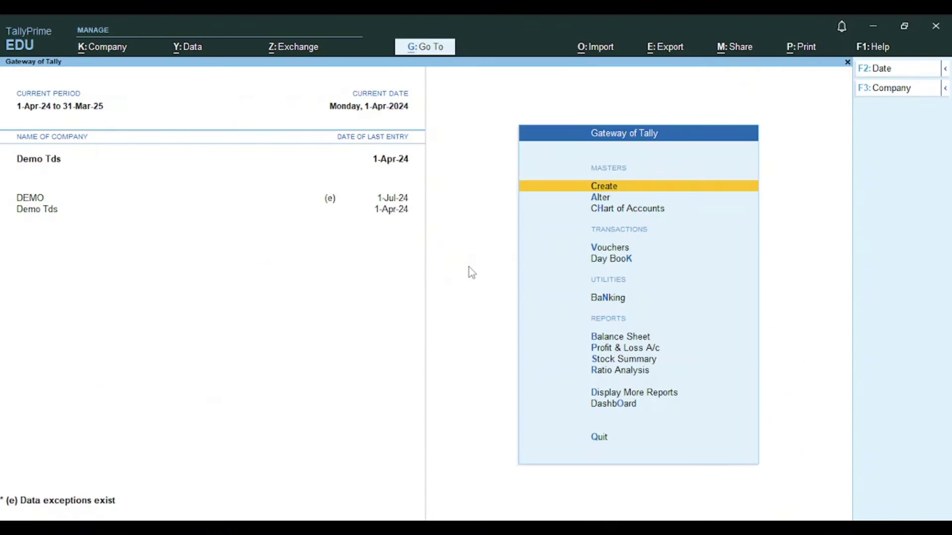
Start a new payee ledger and place it under Sundry Creditors.
{"action": "key", "text": "Return"}
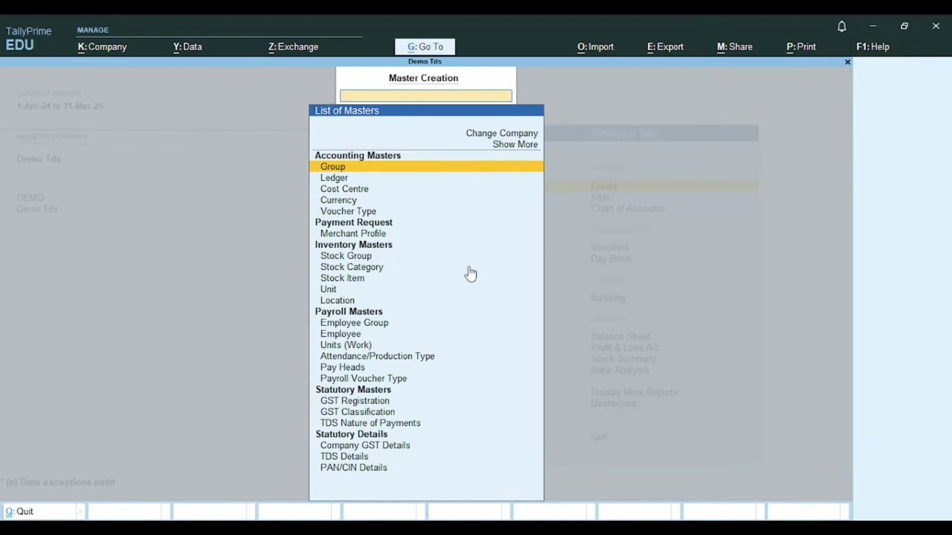
{"action": "key", "text": "Down"}
{"action": "key", "text": "Return"}
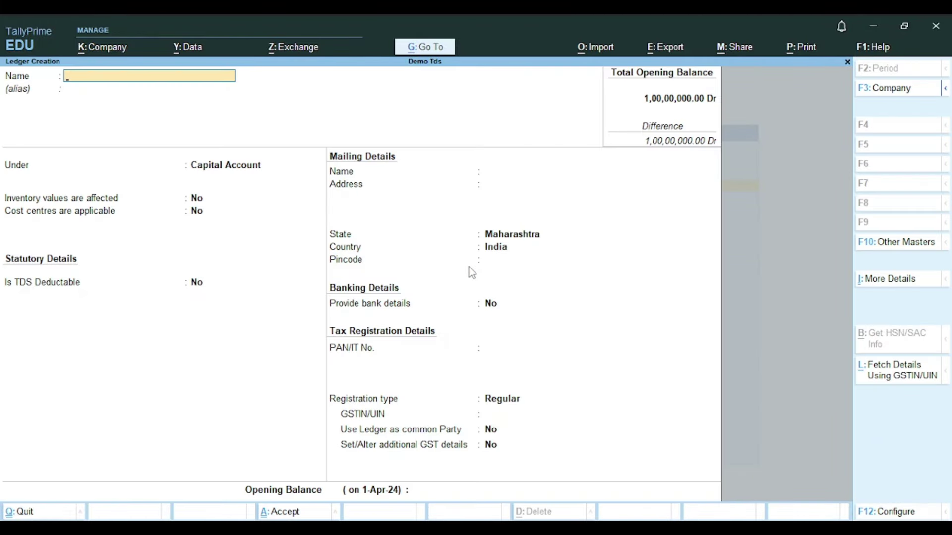
{"action": "key", "text": "alt+Tab"}
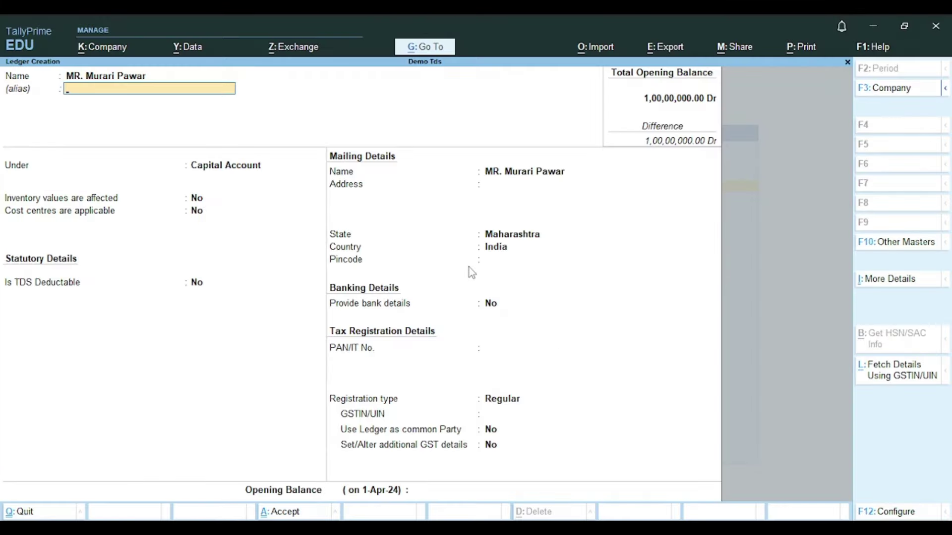
{"action": "key", "text": "Return"}
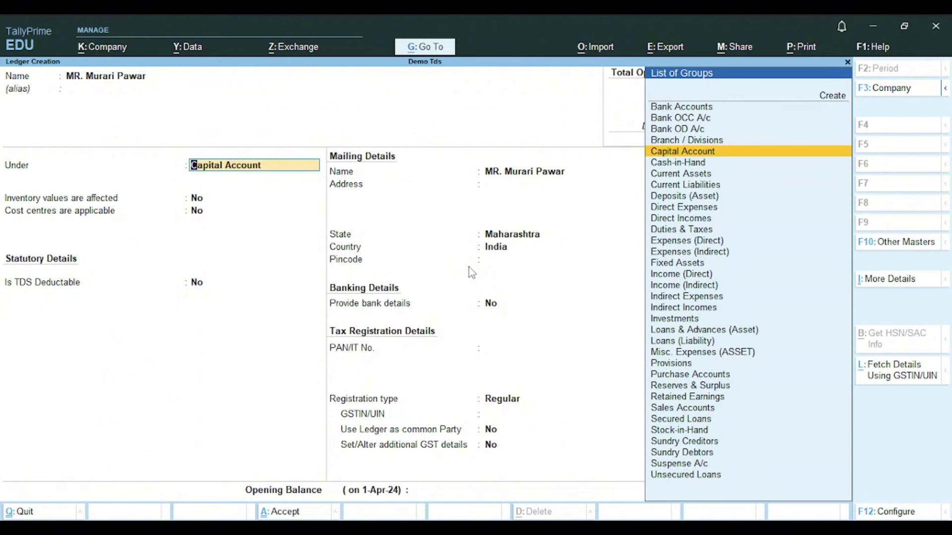
{"action": "type", "text": "Sund"}
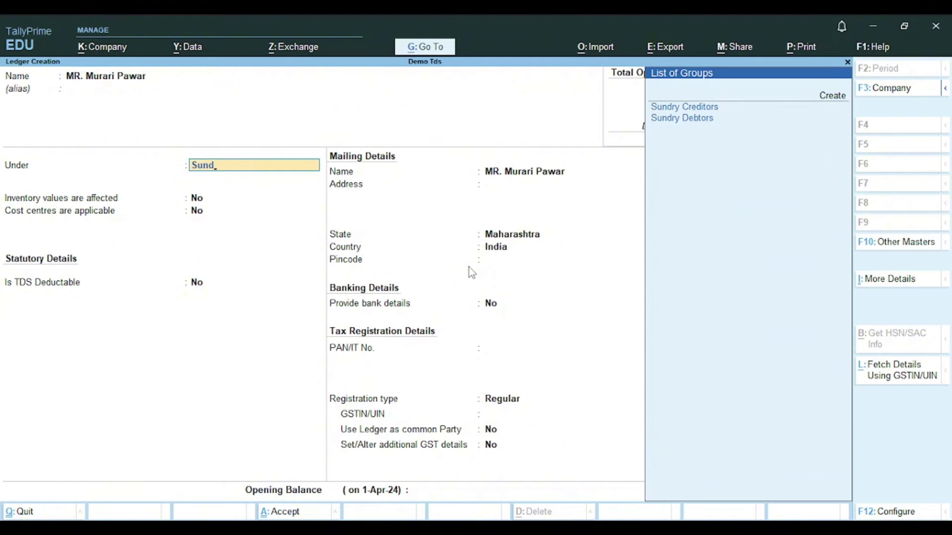
{"action": "key", "text": "Return"}
Make TDS deductible for deductee Individual/HUF - Resident, deducted in the same voucher, nature All Items.
{"action": "key", "text": "Return"}
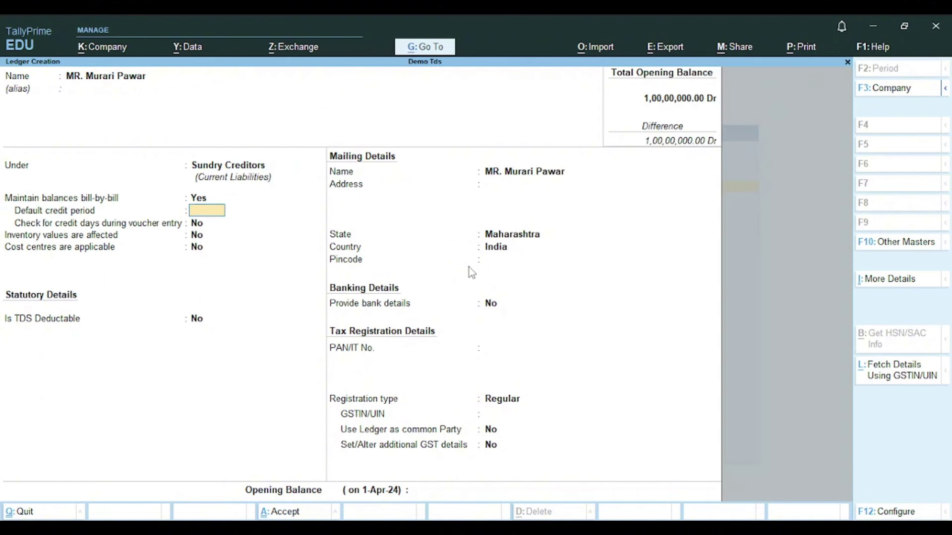
{"action": "key", "text": "Return"}
{"action": "key", "text": "Return"}
{"action": "key", "text": "Return"}
{"action": "key", "text": "Return"}
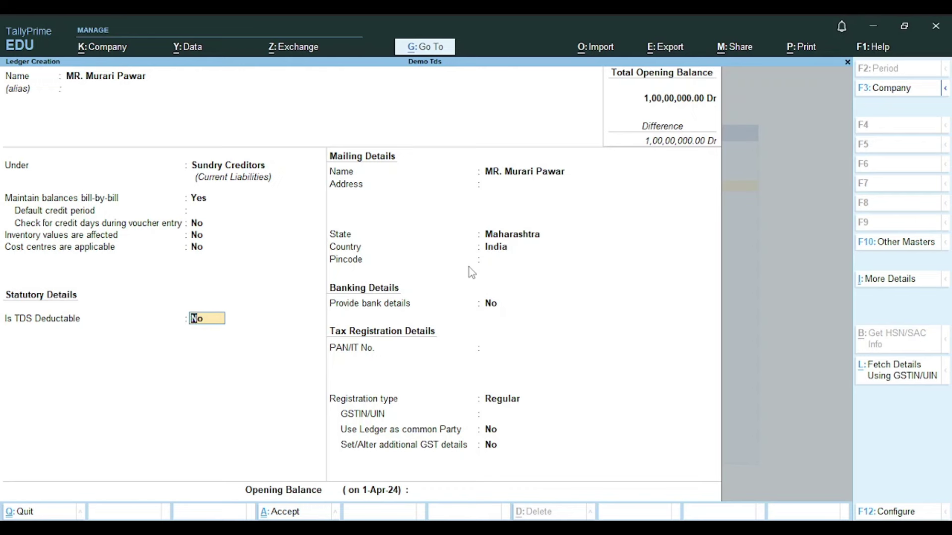
{"action": "type", "text": "y"}
{"action": "key", "text": "Return"}
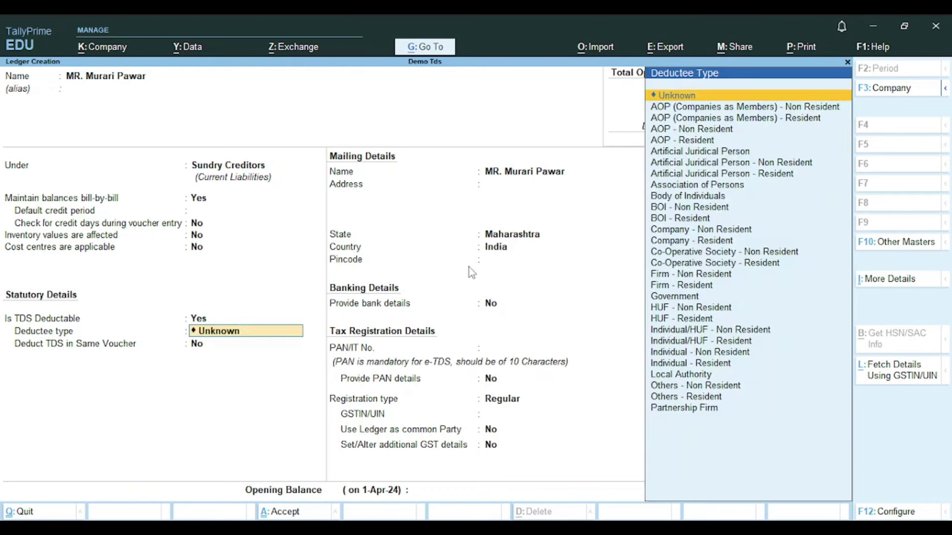
{"action": "type", "text": "idi"}
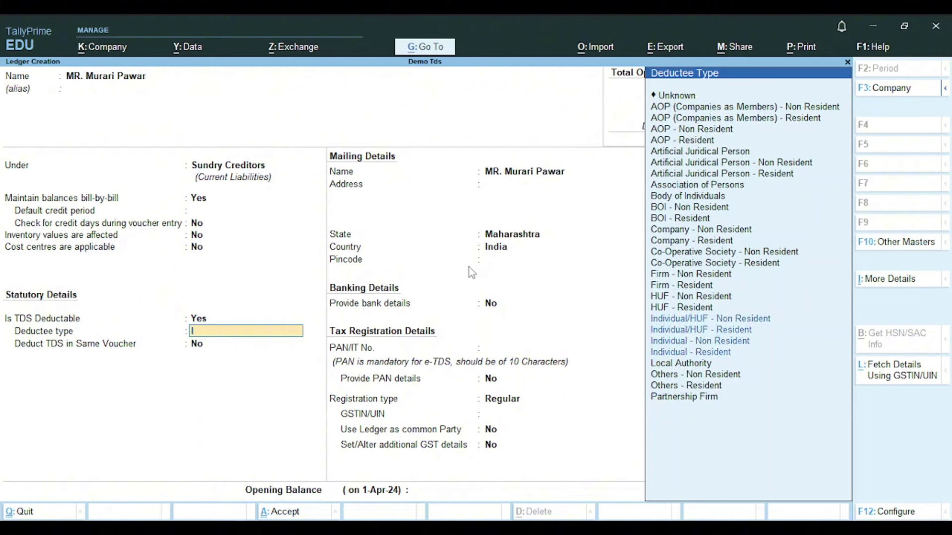
{"action": "key", "text": "BackSpace"}
{"action": "key", "text": "Return"}
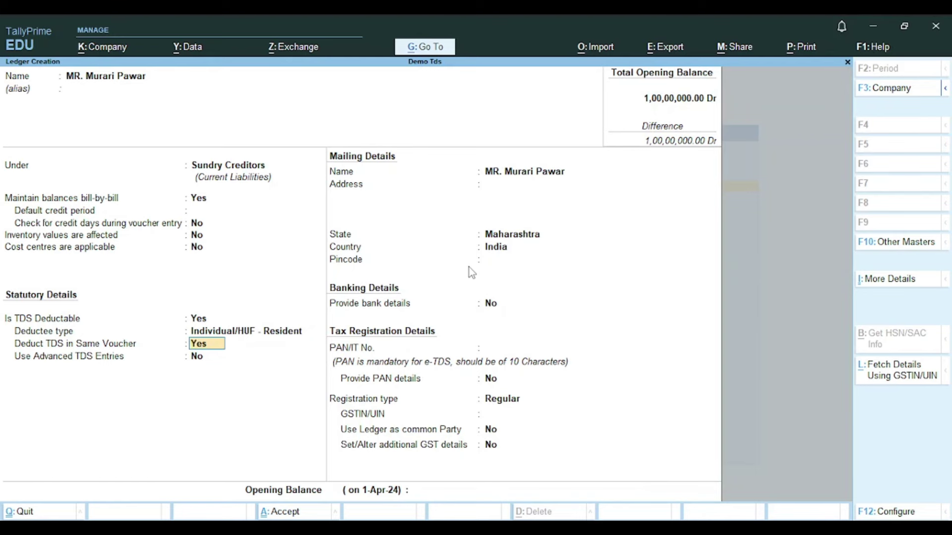
{"action": "key", "text": "Return"}
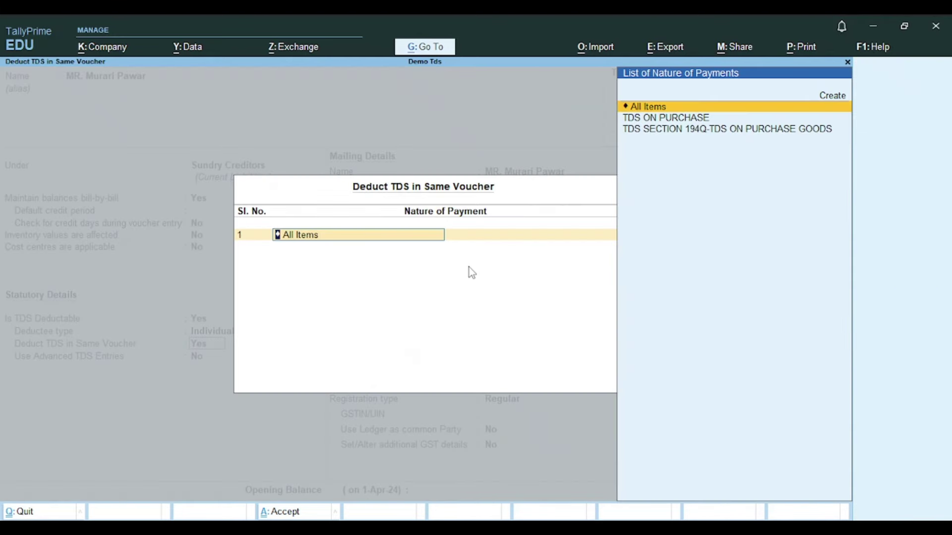
{"action": "key", "text": "Return"}
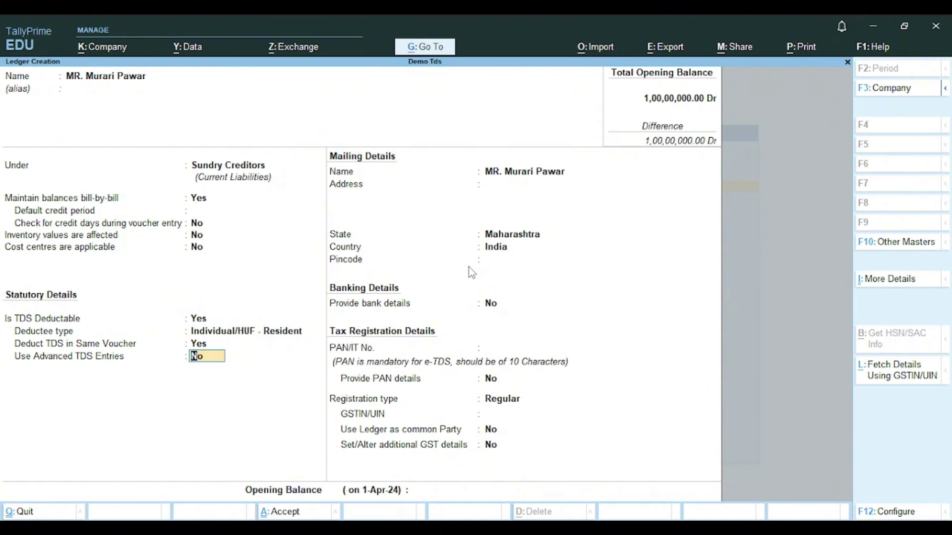
{"action": "key", "text": "Return"}
{"action": "key", "text": "Return"}
{"action": "key", "text": "Return"}
{"action": "key", "text": "Return"}
{"action": "key", "text": "Return"}
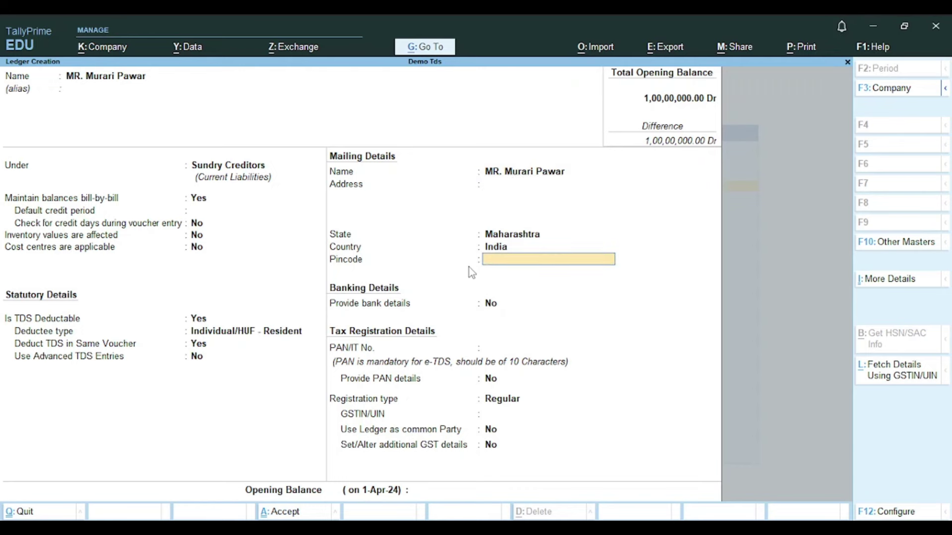
{"action": "key", "text": "Return"}
{"action": "key", "text": "Return"}
{"action": "key", "text": "Return"}
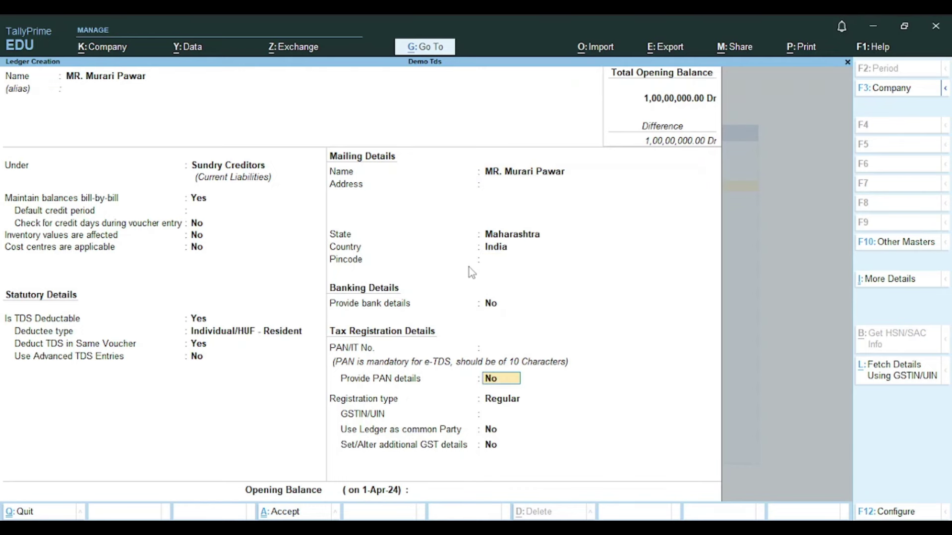
{"action": "key", "text": "Up"}
Enter the payee's PAN/IT No., copying it from the course slide.
{"action": "key", "text": "alt+Tab"}
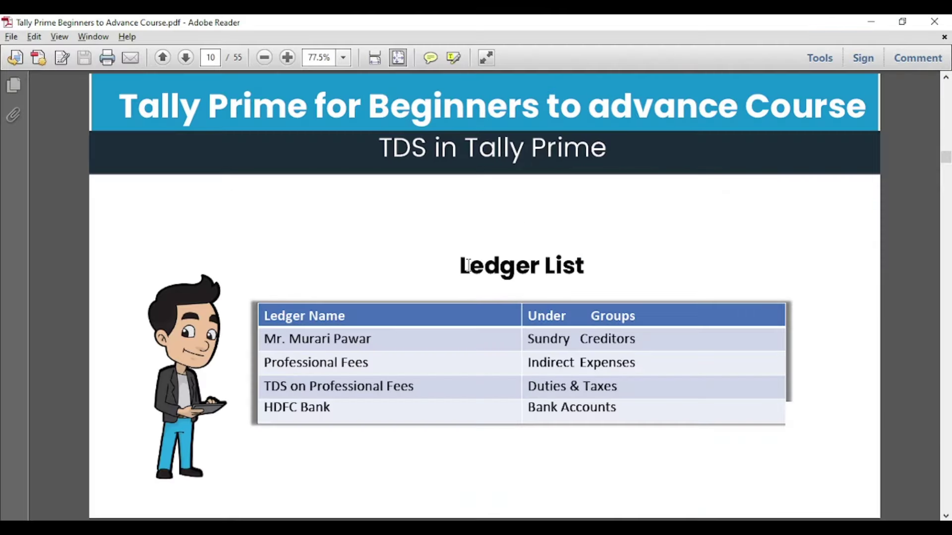
{"action": "scroll", "coordinate": [467, 266], "scroll_direction": "down", "scroll_amount": 1}
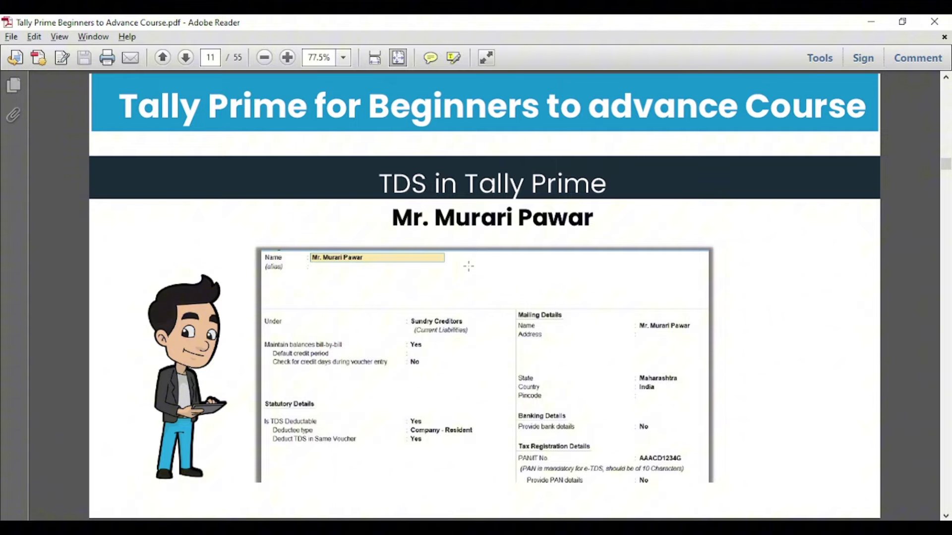
{"action": "key", "text": "alt+Tab"}
{"action": "type", "text": "AAA"}
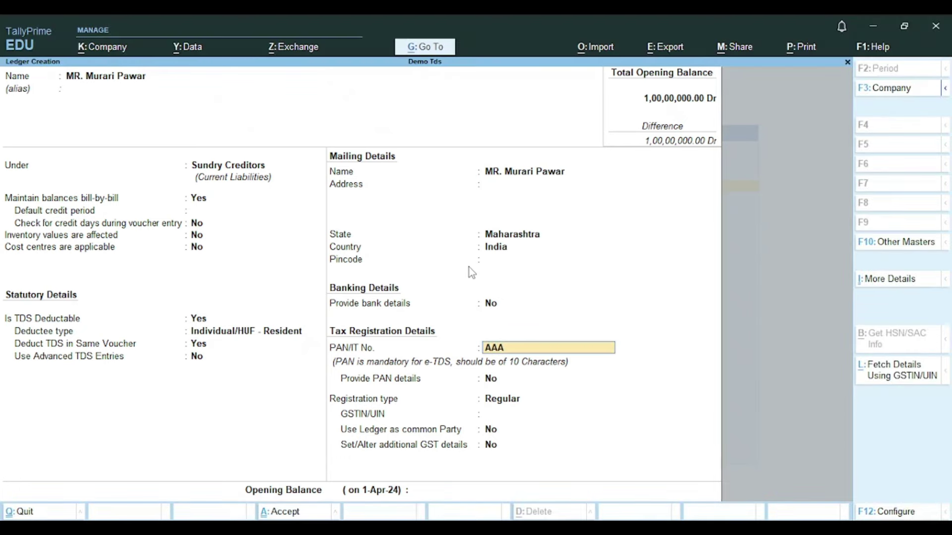
{"action": "key", "text": "alt+Tab"}
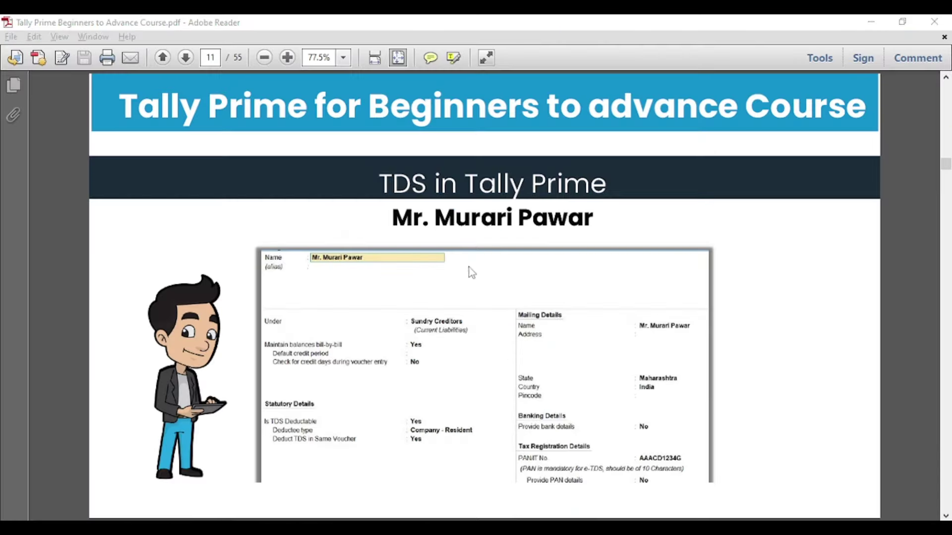
{"action": "key", "text": "alt+Tab"}
{"action": "type", "text": "CD"}
{"action": "key", "text": "alt+Tab"}
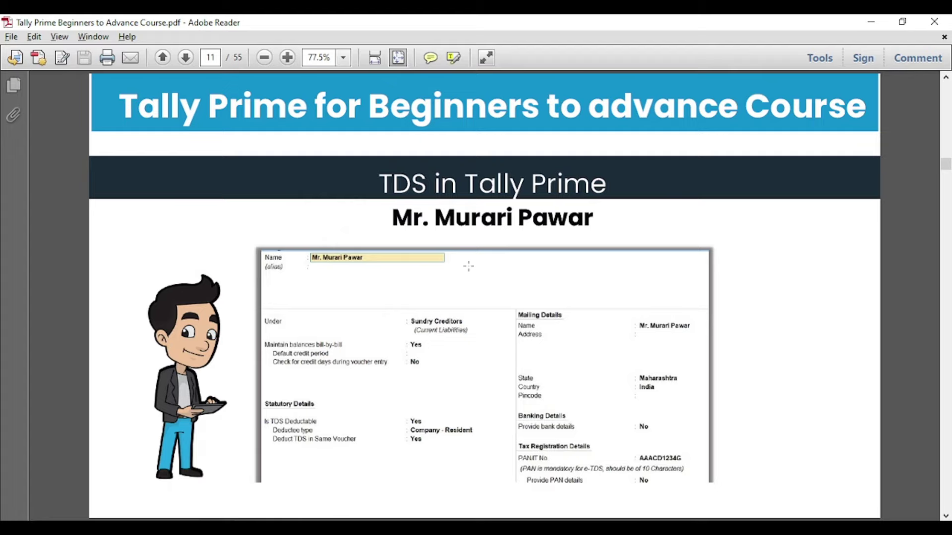
{"action": "key", "text": "alt+Tab"}
{"action": "type", "text": "1234"}
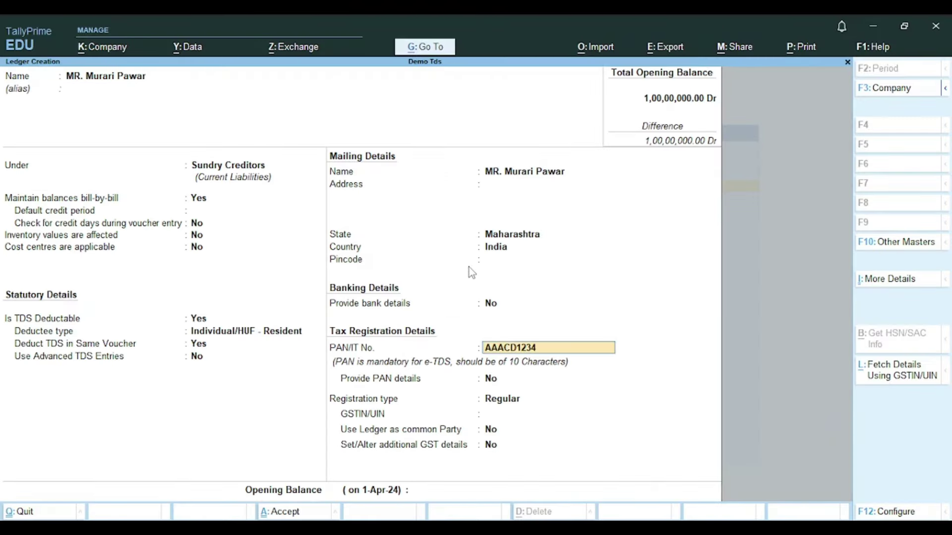
{"action": "key", "text": "alt+Tab"}
{"action": "key", "text": "alt+Tab"}
{"action": "type", "text": "G"}
{"action": "key", "text": "Return"}
Turn on PAN details, accept the effective date and name, keep Regular registration, and save.
{"action": "key", "text": "y"}
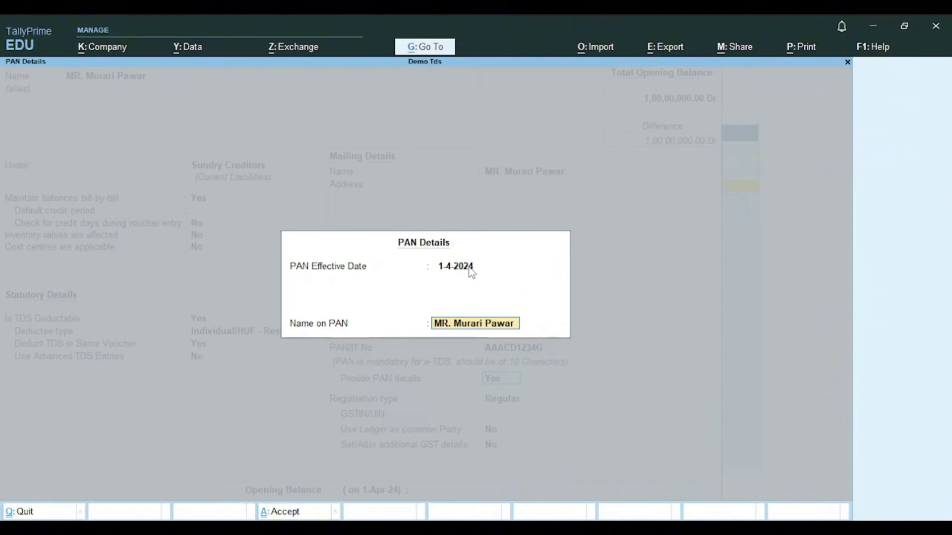
{"action": "key", "text": "ctrl+a"}
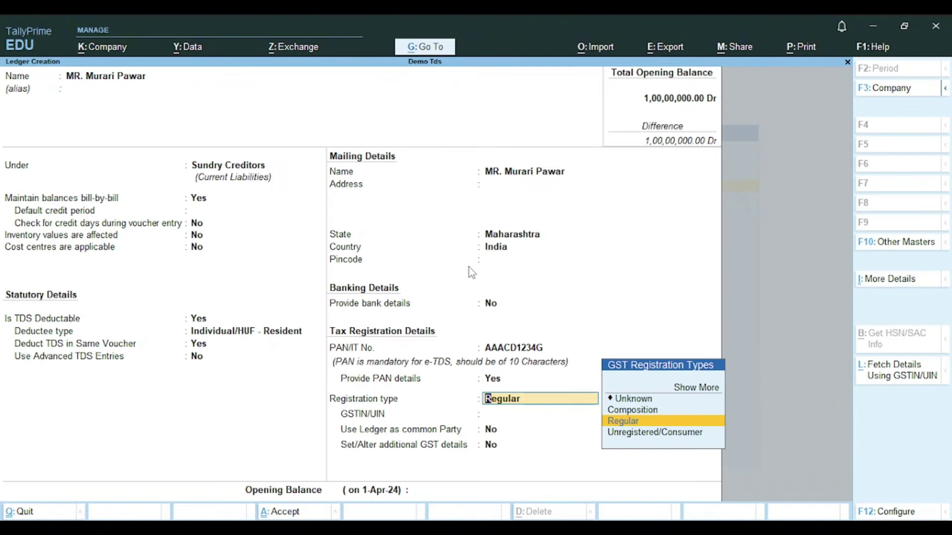
{"action": "key", "text": "Return"}
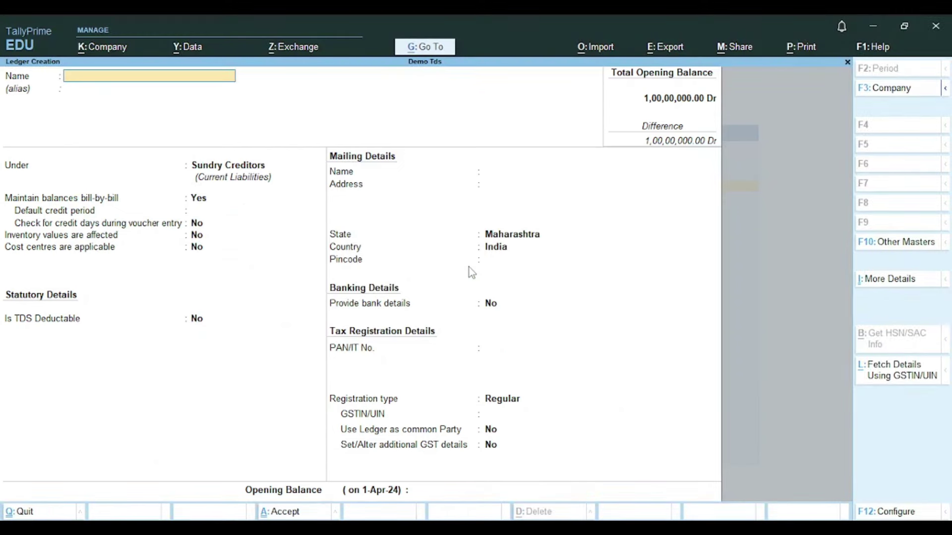
Name a new ledger Professional Fees and place it under Indirect Expenses.
{"action": "type", "text": "Professtional Fees"}
{"action": "key", "text": "Return"}
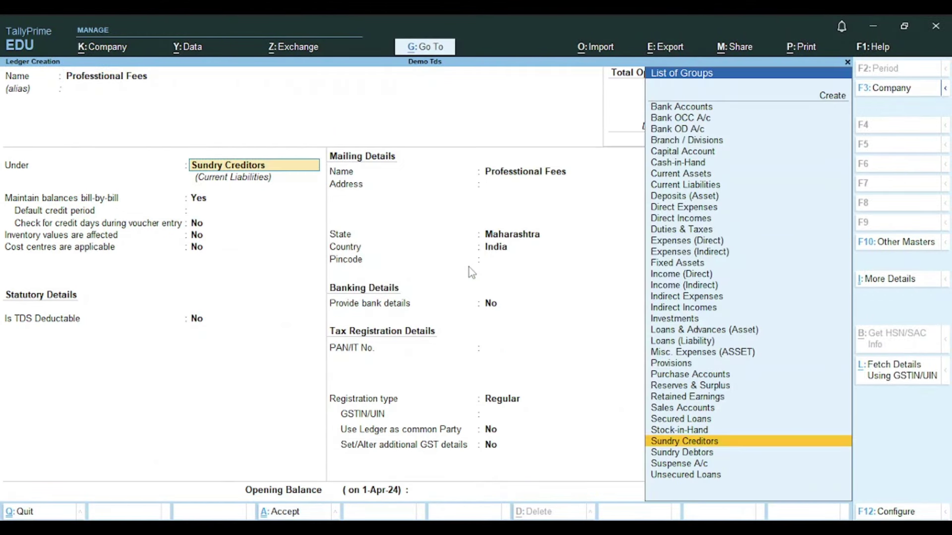
{"action": "type", "text": "Ind"}
{"action": "key", "text": "Down"}
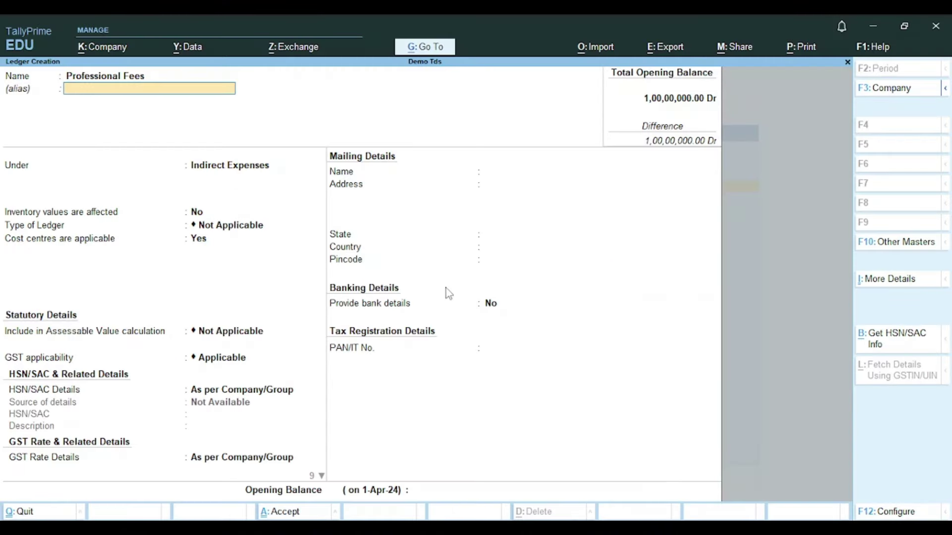
{"action": "key", "text": "Return"}
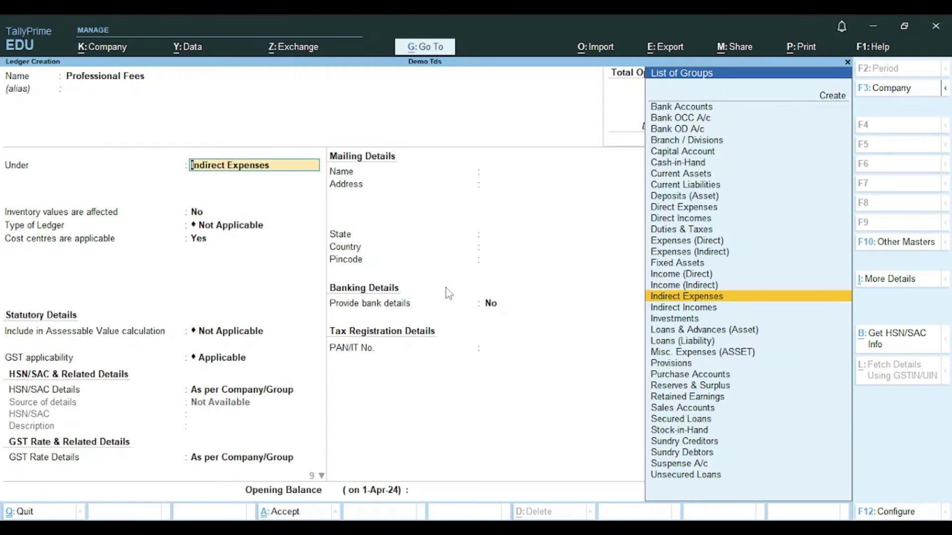
{"action": "key", "text": "Return"}
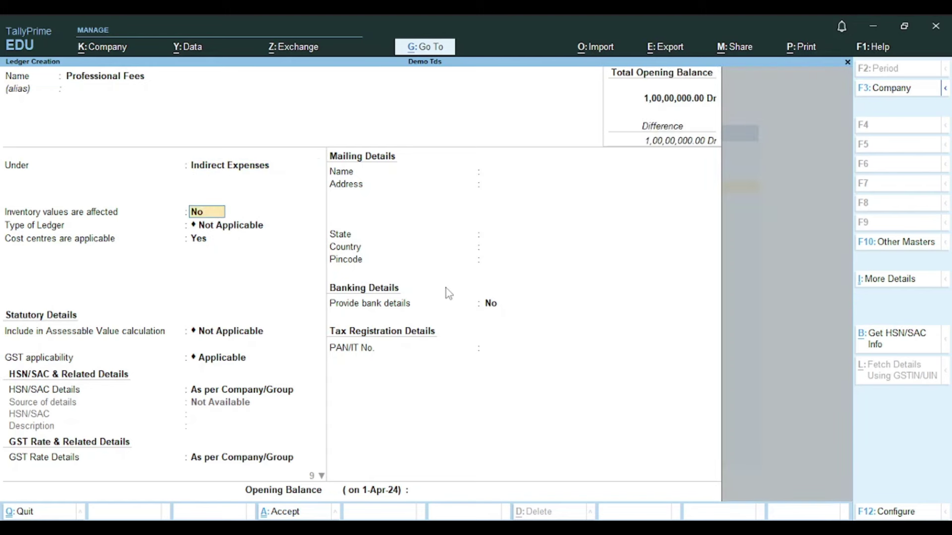
Set the ledger's GST applicability to Not Applicable.
{"action": "key", "text": "Return"}
{"action": "key", "text": "Return"}
{"action": "key", "text": "Return"}
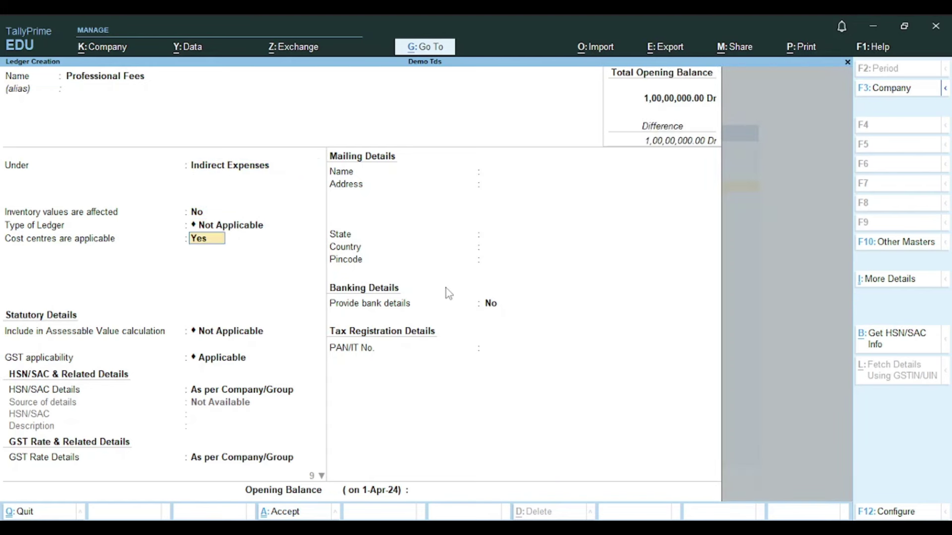
{"action": "key", "text": "Return"}
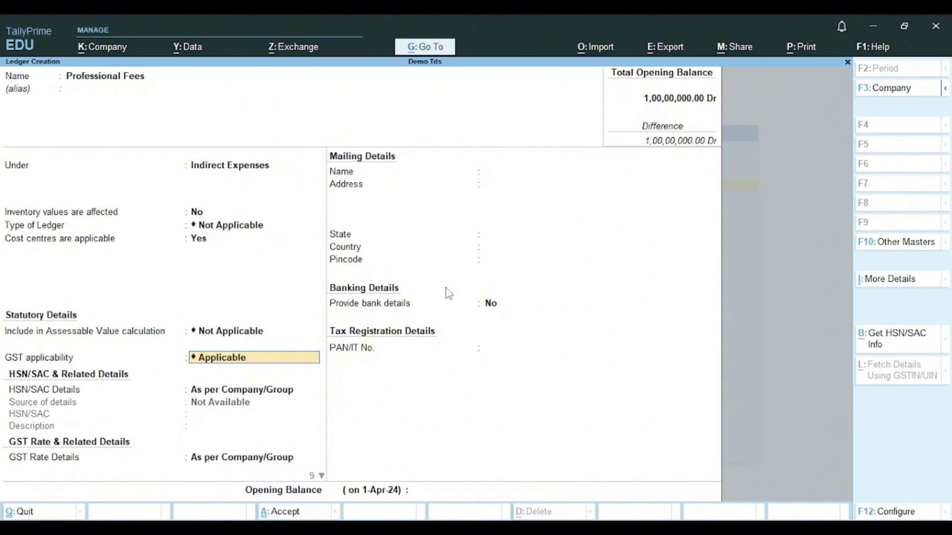
{"action": "type", "text": "N"}
{"action": "key", "text": "Down"}
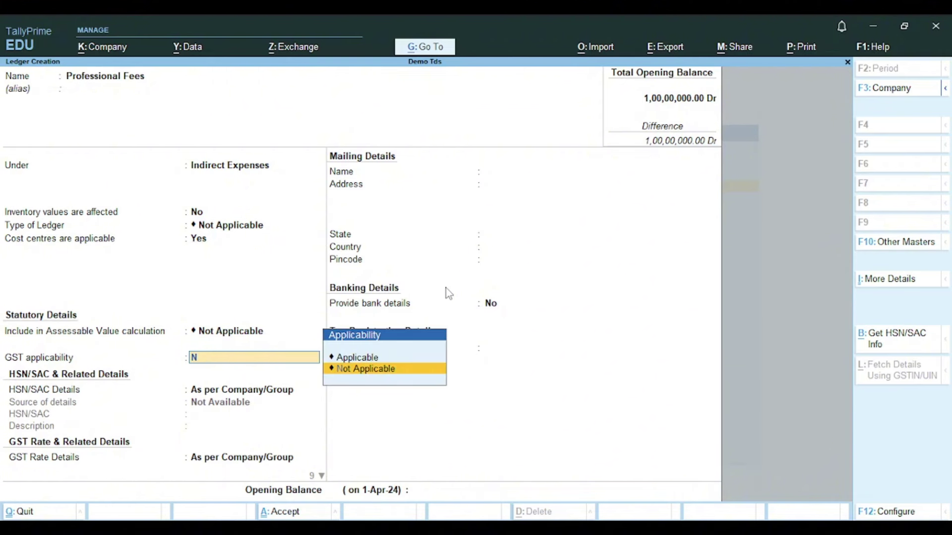
{"action": "key", "text": "Return"}
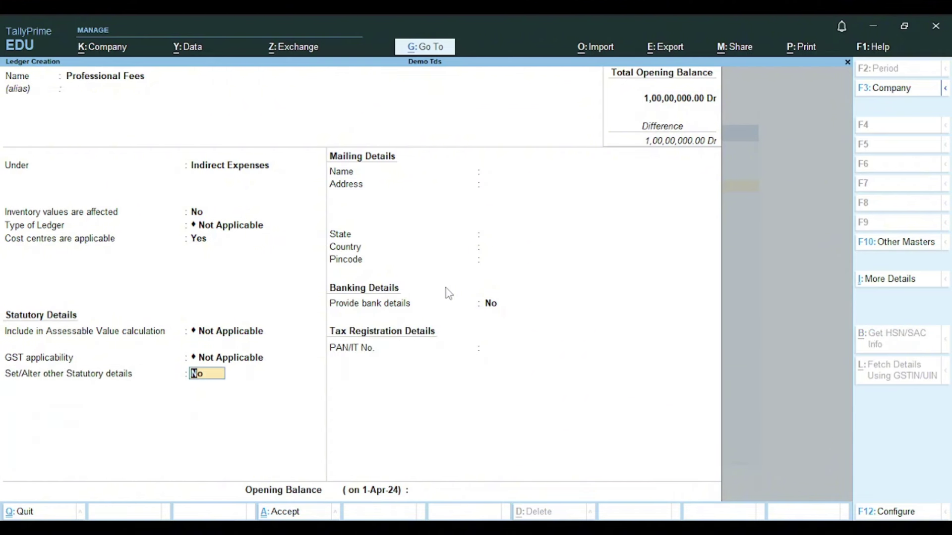
Enable statutory details, mark TDS Applicable, and begin a new nature of payment.
{"action": "type", "text": "y"}
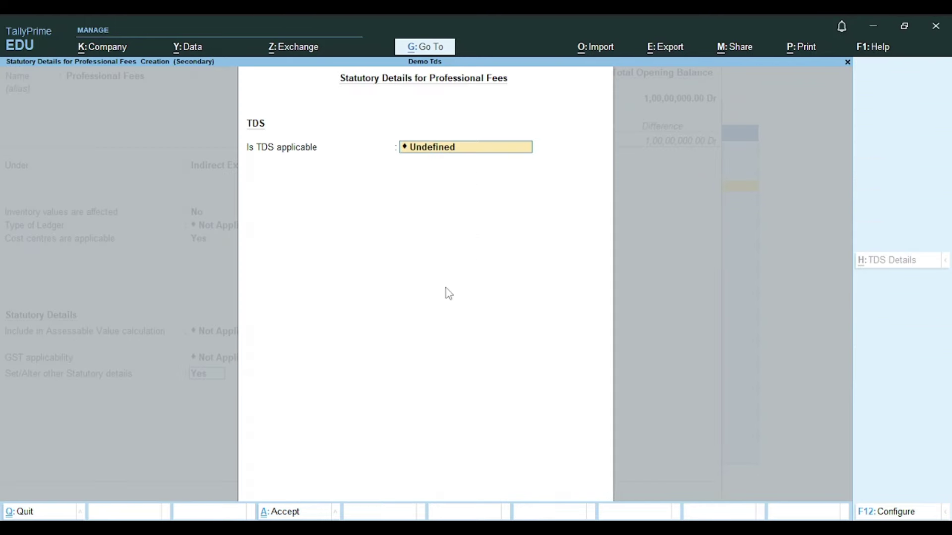
{"action": "key", "text": "alt+Tab"}
{"action": "key", "text": "Escape"}
{"action": "key", "text": "BackSpace"}
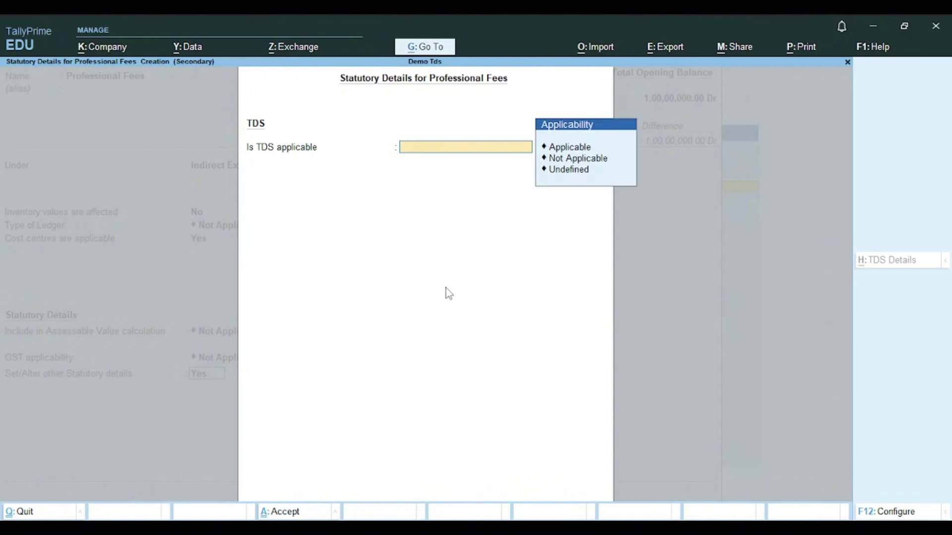
{"action": "key", "text": "Down"}
{"action": "key", "text": "Return"}
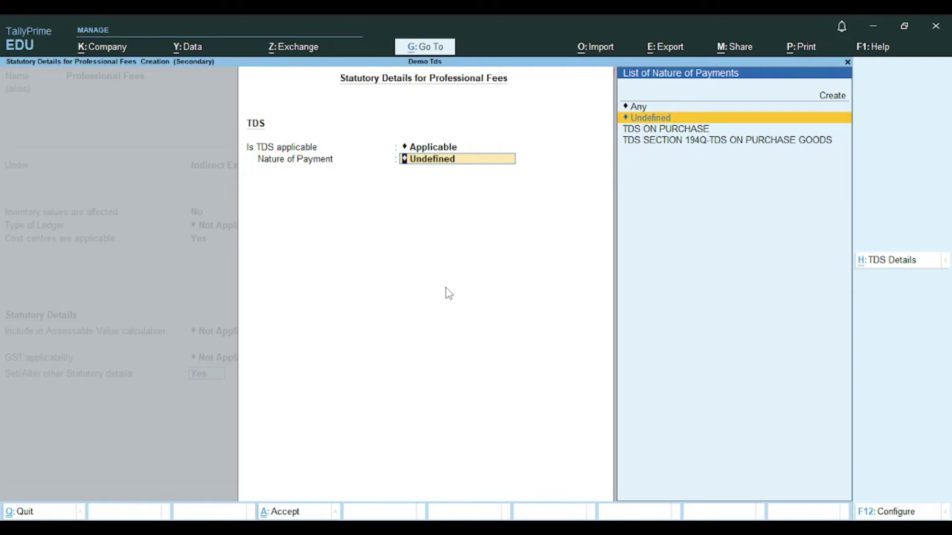
{"action": "key", "text": "Up"}
{"action": "key", "text": "Up"}
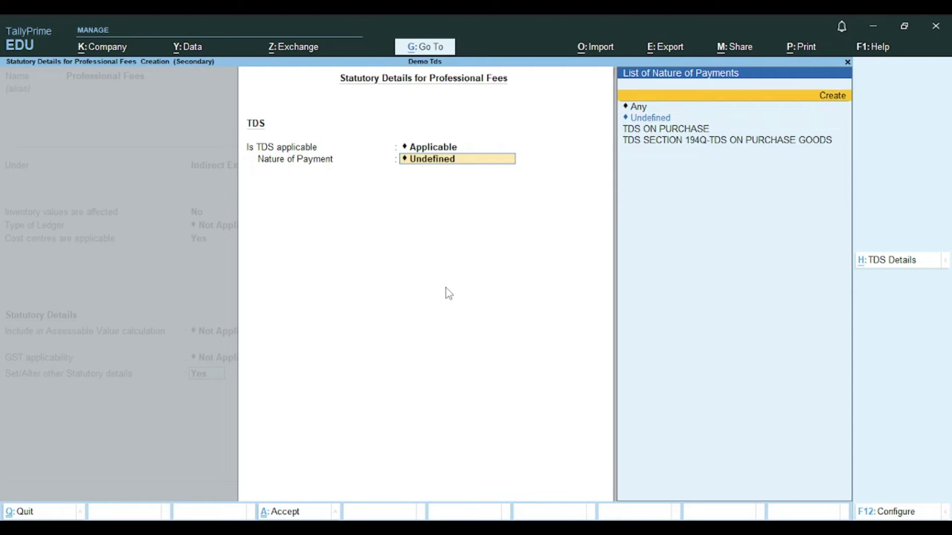
{"action": "key", "text": "Return"}
Check page 14 of the course PDF for the 194J Fees for Professional and Technical Services settings.
{"action": "key", "text": "alt+Tab"}
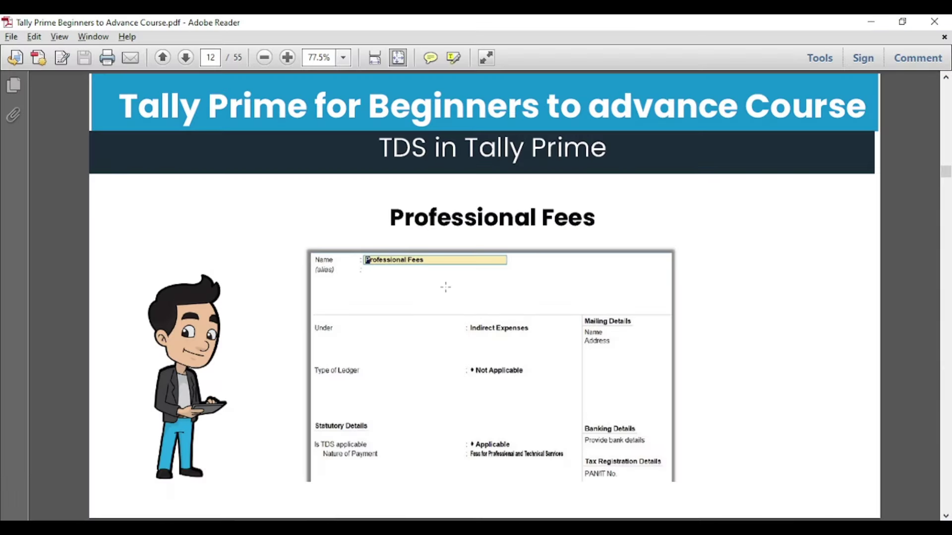
{"action": "key", "text": "Page_Down"}
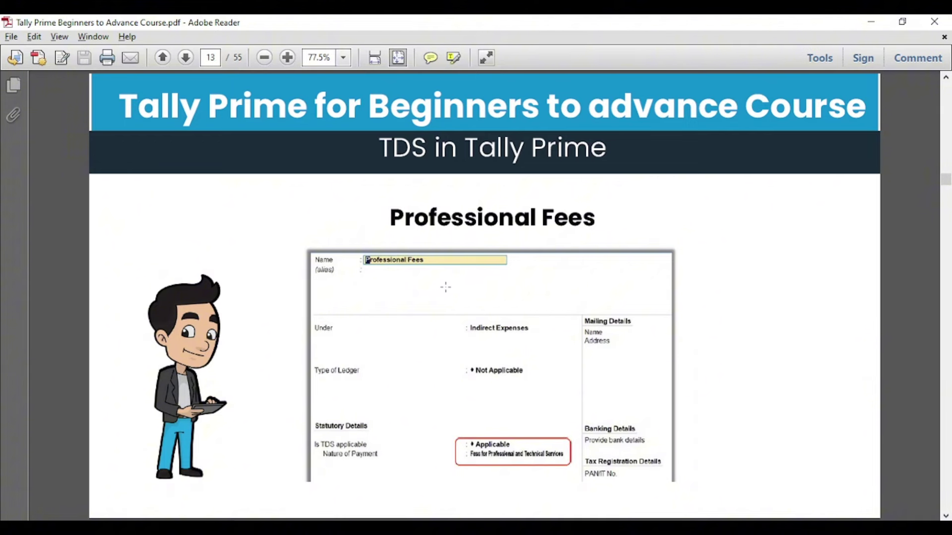
{"action": "key", "text": "Page_Down"}
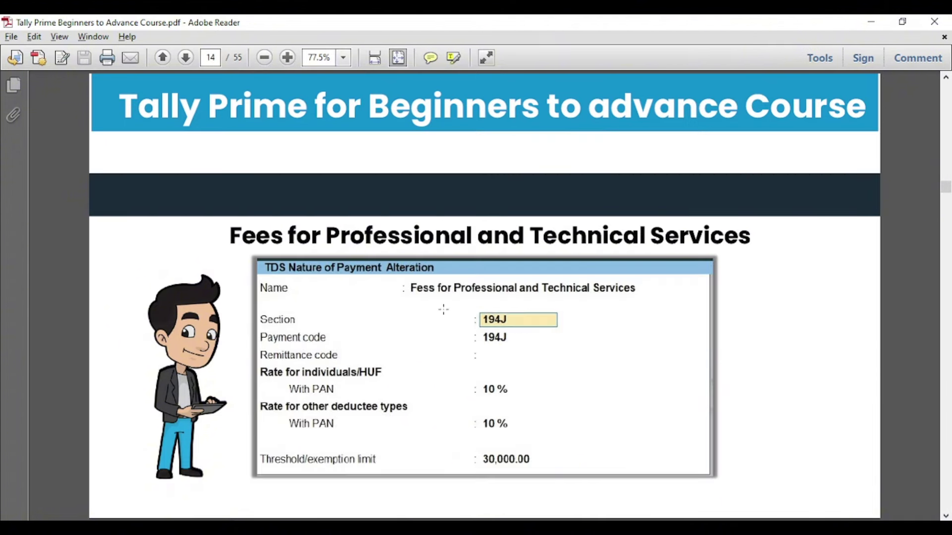
{"action": "key", "text": "alt+Tab"}
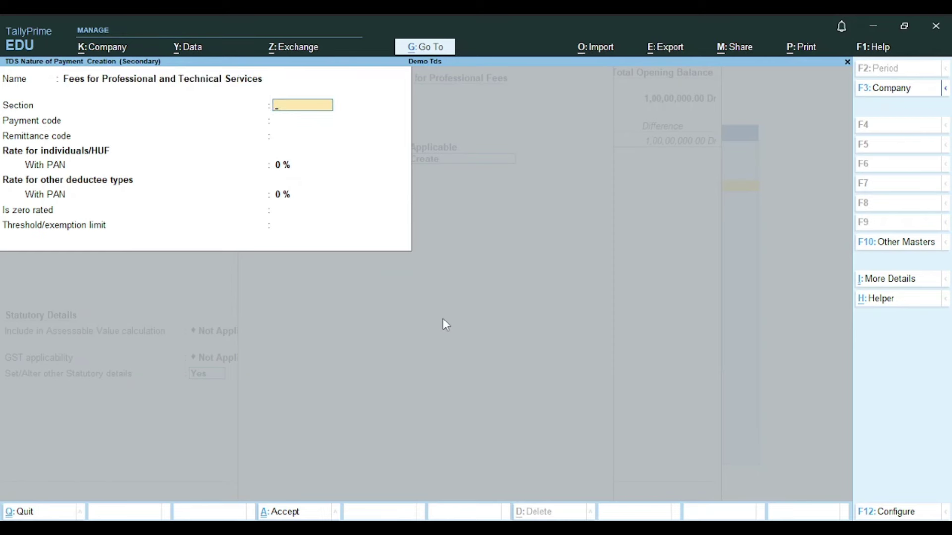
Set the nature of payment's section and payment code to 194J, leaving the remittance code empty.
{"action": "type", "text": "194j"}
{"action": "key", "text": "BackSpace"}
{"action": "type", "text": "J"}
{"action": "key", "text": "Return"}
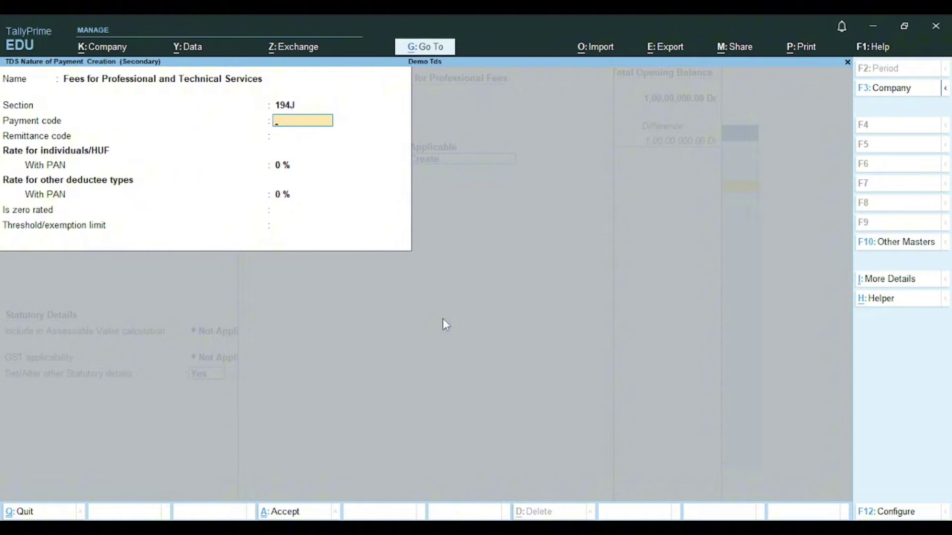
{"action": "key", "text": "alt+Tab"}
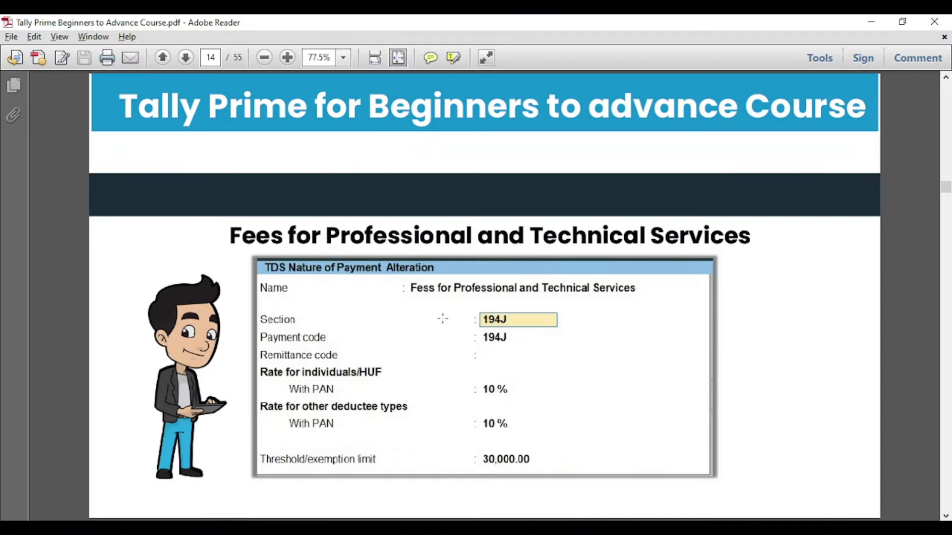
{"action": "key", "text": "alt+Tab"}
{"action": "key", "text": "alt+Tab"}
{"action": "key", "text": "alt+Tab"}
{"action": "type", "text": "19"}
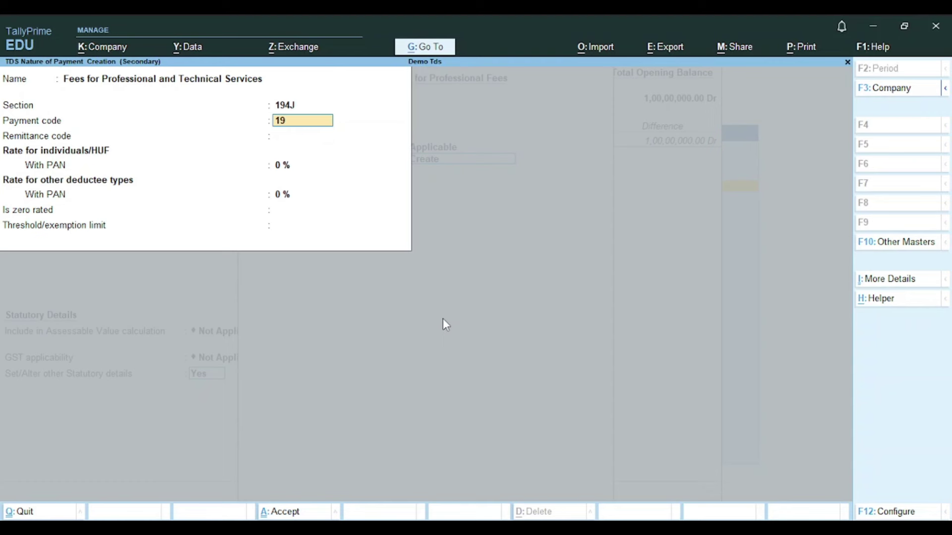
{"action": "type", "text": "4K"}
{"action": "key", "text": "BackSpace"}
{"action": "type", "text": "J"}
{"action": "key", "text": "Return"}
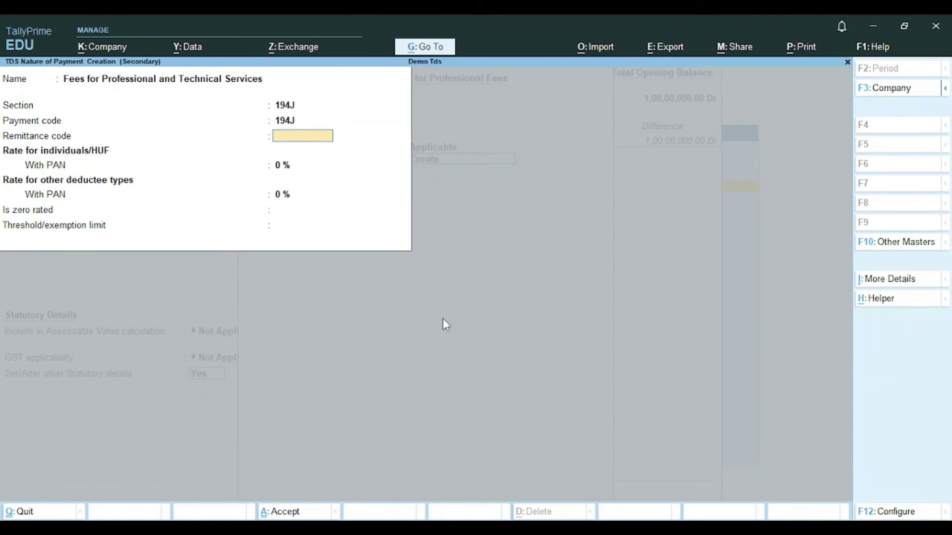
{"action": "key", "text": "Return"}
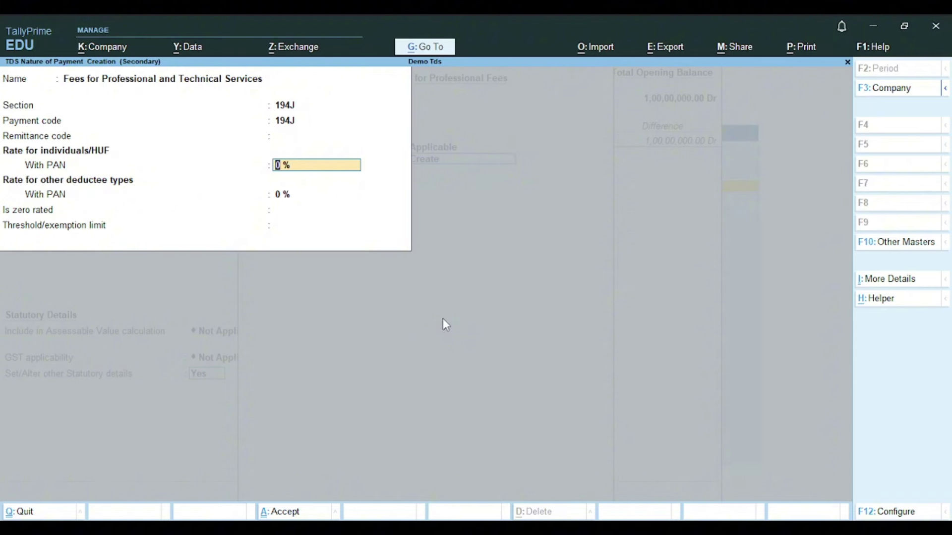
Set 10% rates for individuals and other deductees with a 30,000 threshold, and accept.
{"action": "type", "text": "10"}
{"action": "key", "text": "Return"}
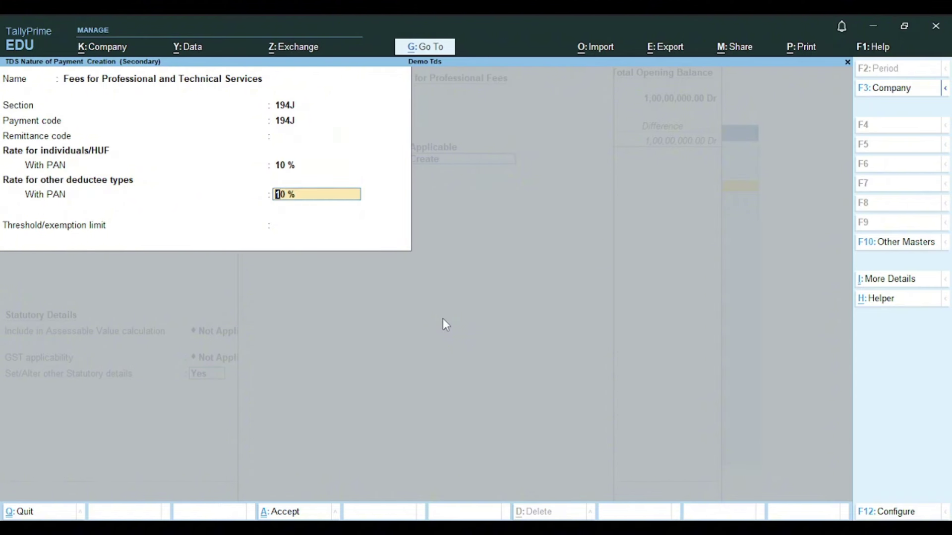
{"action": "key", "text": "Return"}
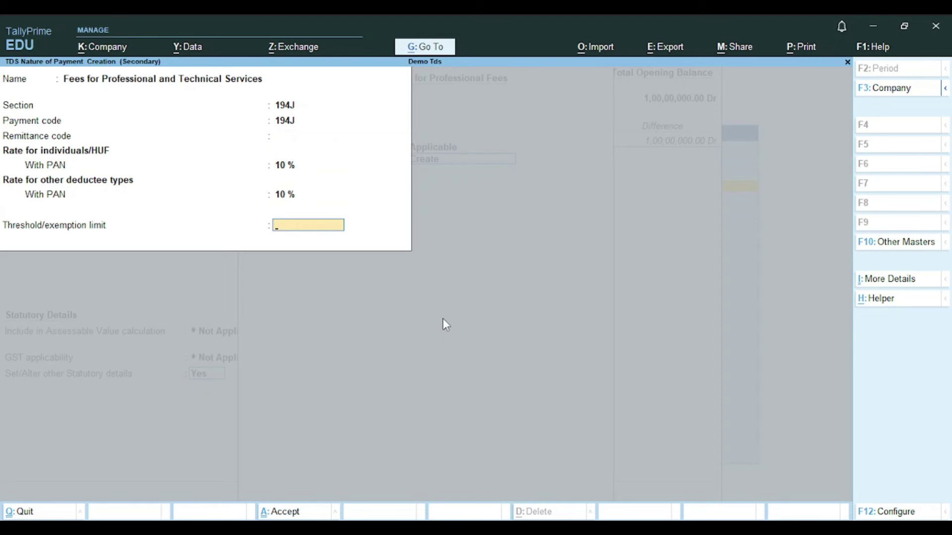
{"action": "type", "text": "30000"}
{"action": "key", "text": "Return"}
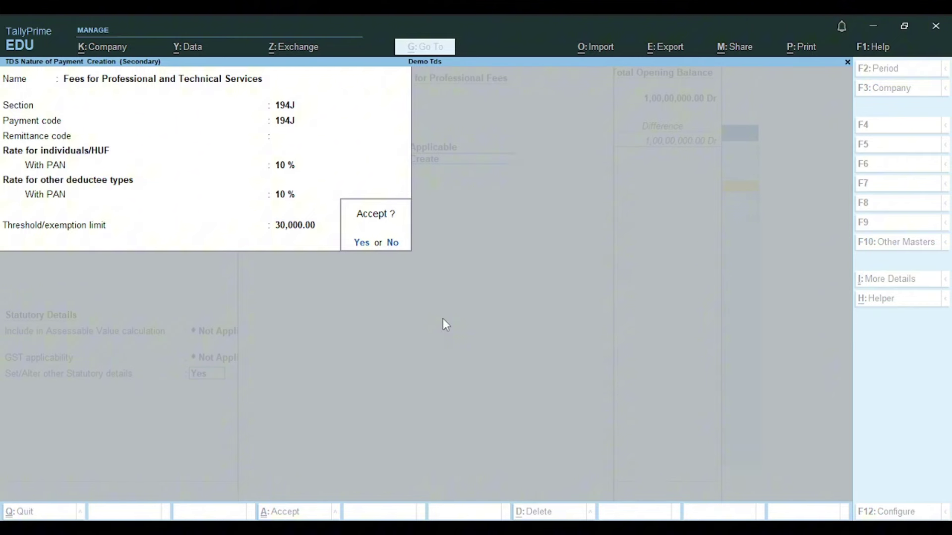
{"action": "key", "text": "Return"}
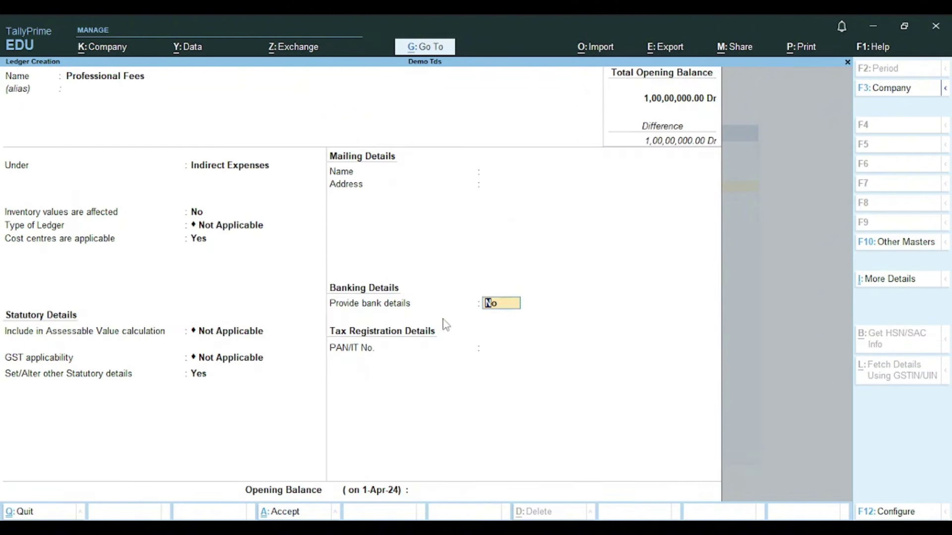
Save the Professional Fees ledger and check the next slide in the course PDF.
{"action": "key", "text": "ctrl"}
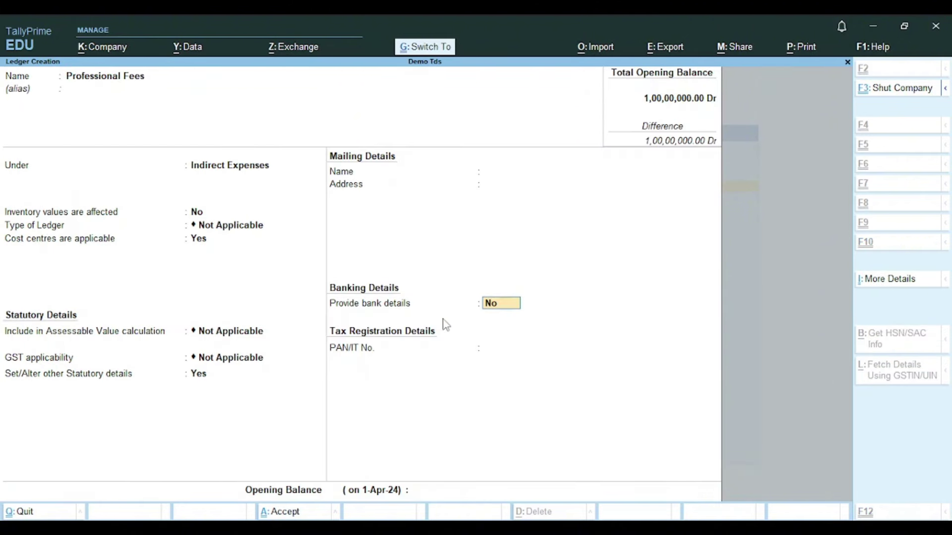
{"action": "key", "text": "ctrl+a"}
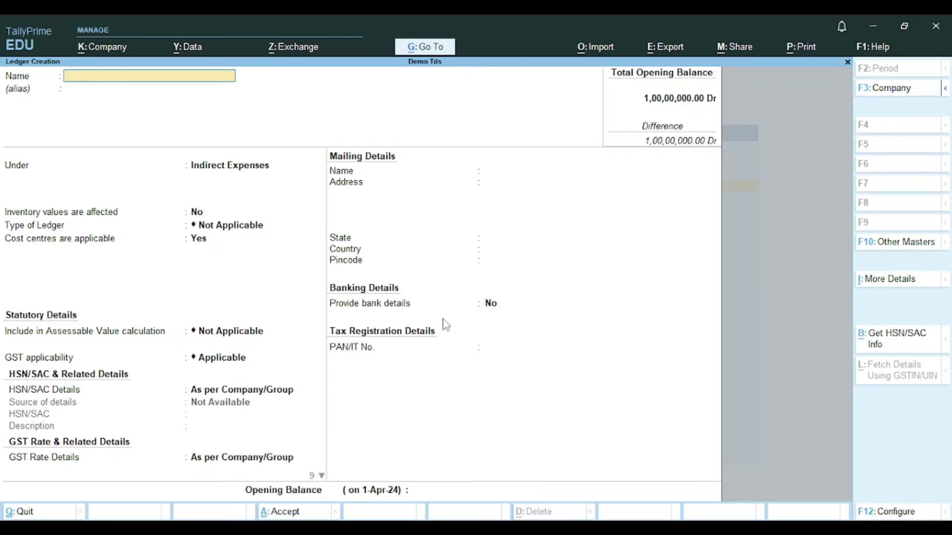
{"action": "key", "text": "alt+Tab"}
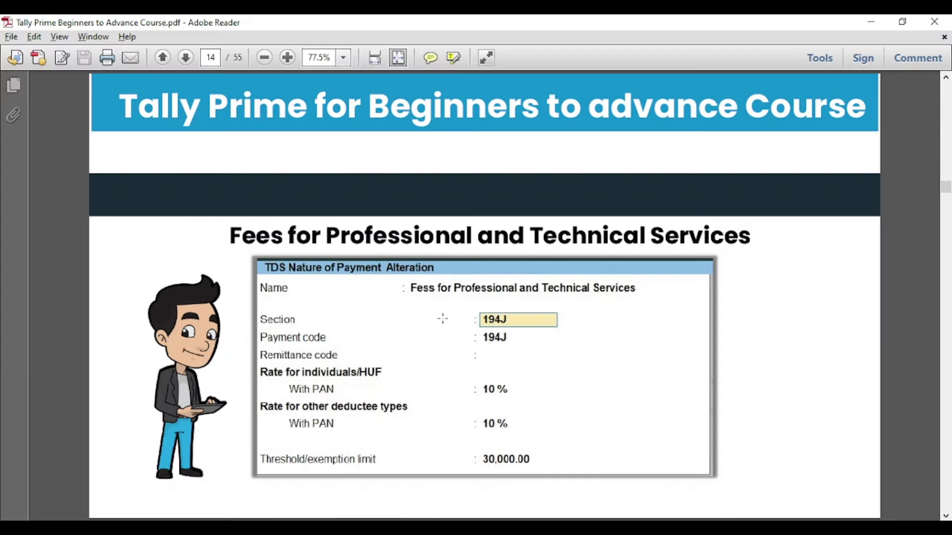
{"action": "scroll", "coordinate": [442, 319], "scroll_direction": "down", "scroll_amount": 1}
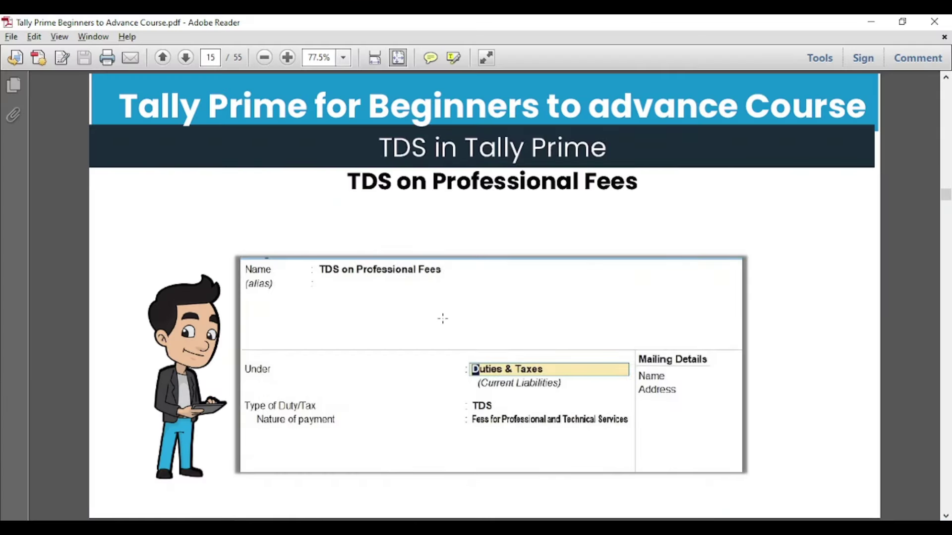
{"action": "key", "text": "alt+Tab"}
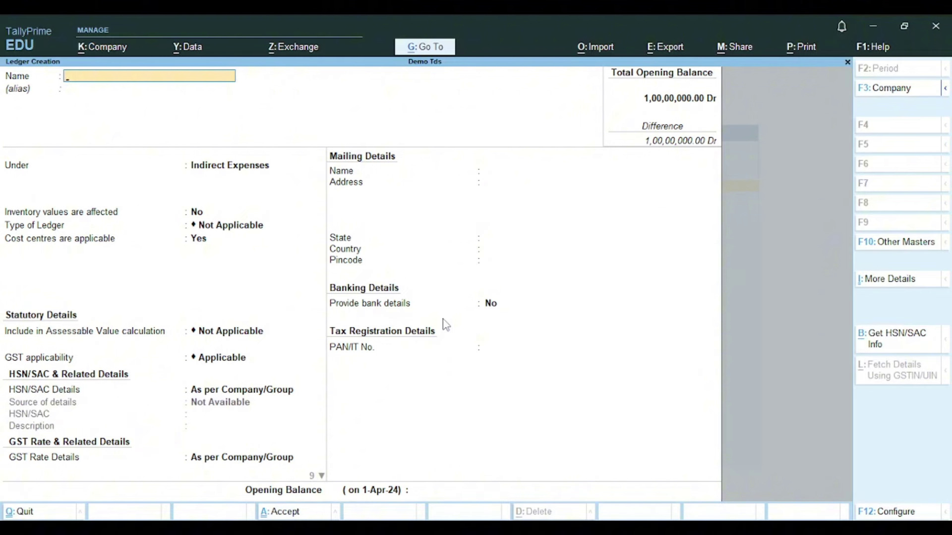
Create 'TDS on Professional fees' under Duties & Taxes, type TDS, nature Fees for Professional and Technical Services.
{"action": "type", "text": "Tds"}
{"action": "key", "text": "BackSpace"}
{"action": "key", "text": "BackSpace"}
{"action": "type", "text": "DS on Professional fees"}
{"action": "key", "text": "Return"}
{"action": "type", "text": "Du"}
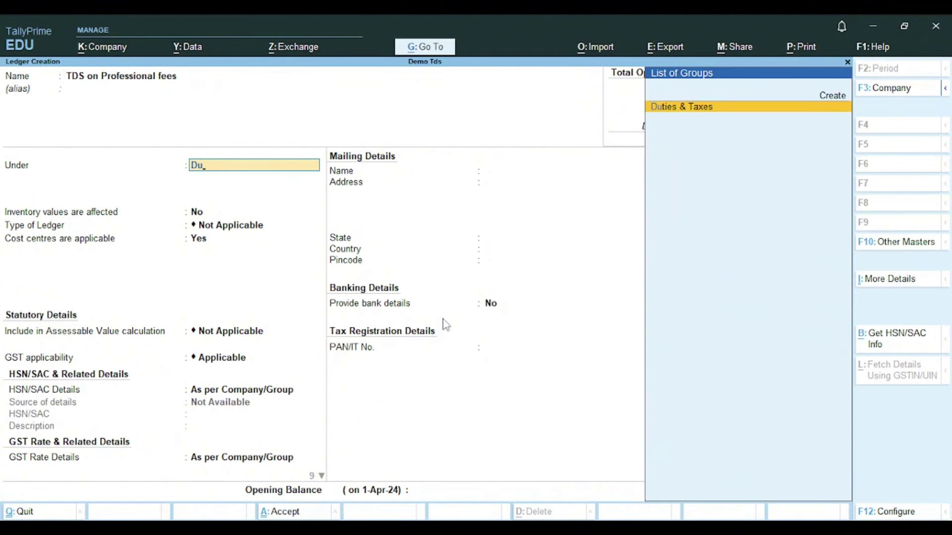
{"action": "key", "text": "Return"}
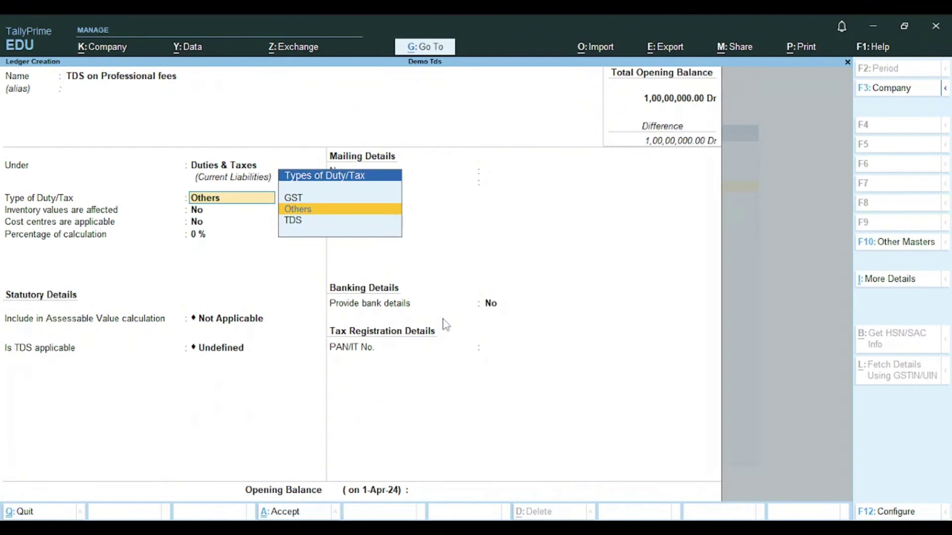
{"action": "key", "text": "Down"}
{"action": "key", "text": "Return"}
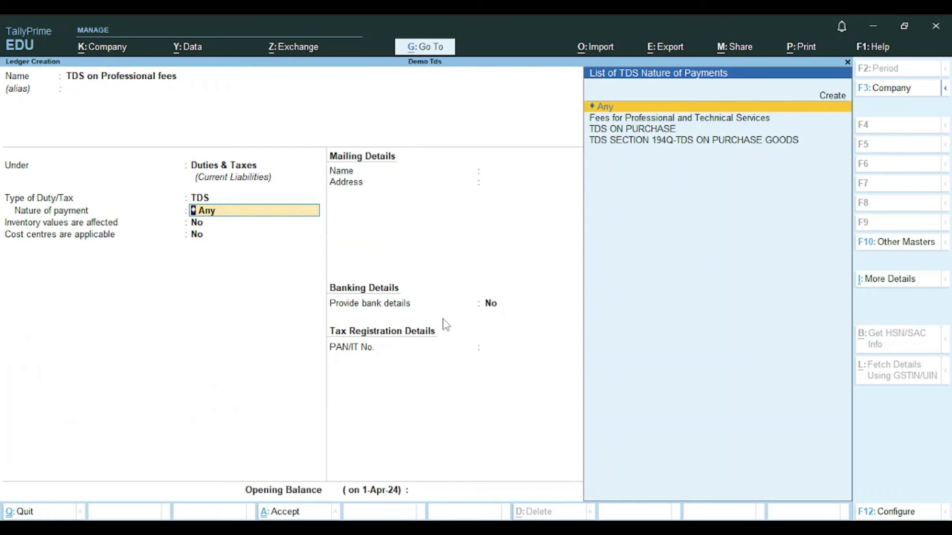
{"action": "key", "text": "Down"}
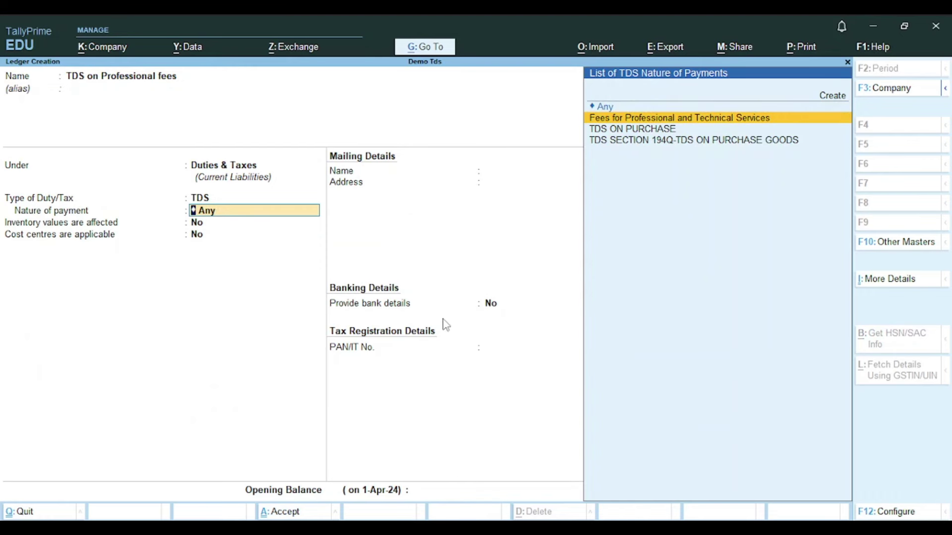
{"action": "key", "text": "Return"}
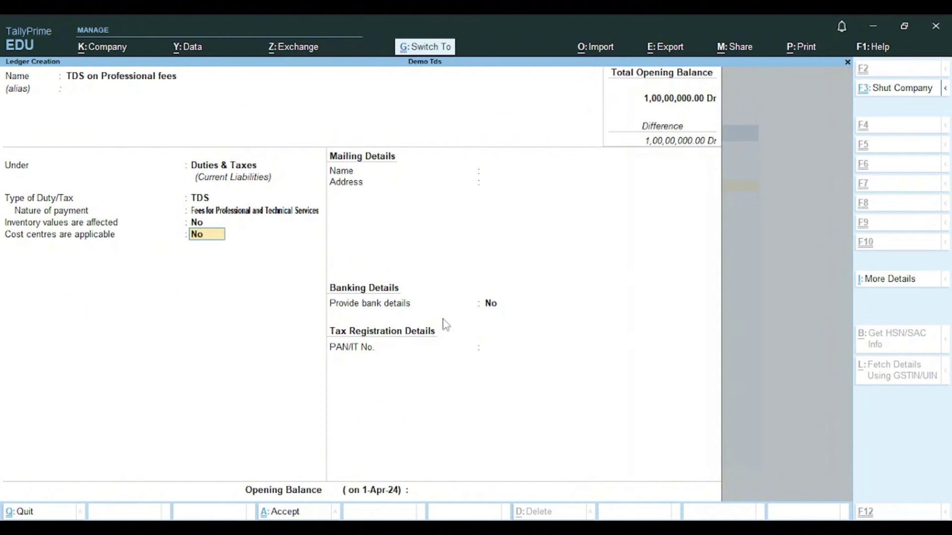
{"action": "key", "text": "ctrl+a"}
{"action": "key", "text": "alt+Tab"}
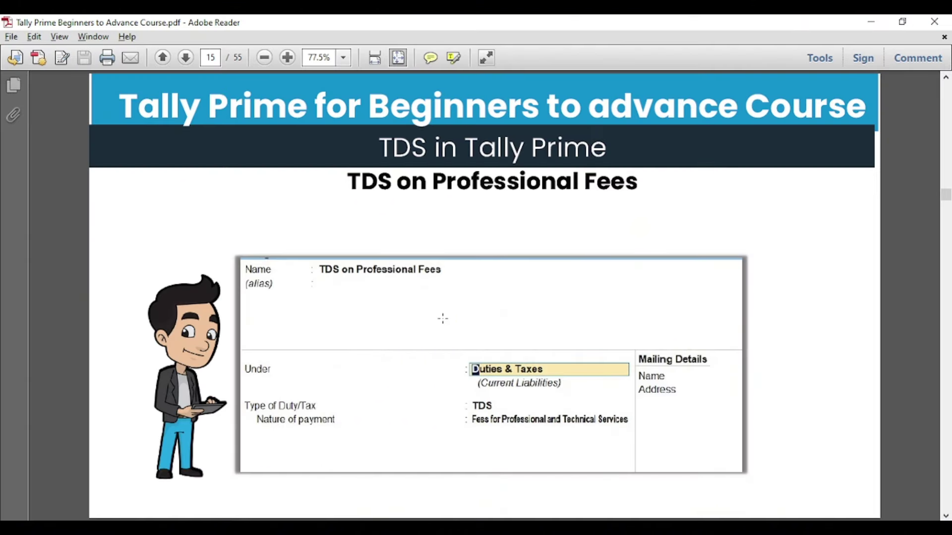
Scroll to page 17's Journal Voucher slide and highlight Professional Fees and its Rs 50000 debit.
{"action": "scroll", "coordinate": [442, 318], "scroll_direction": "down", "scroll_amount": 3}
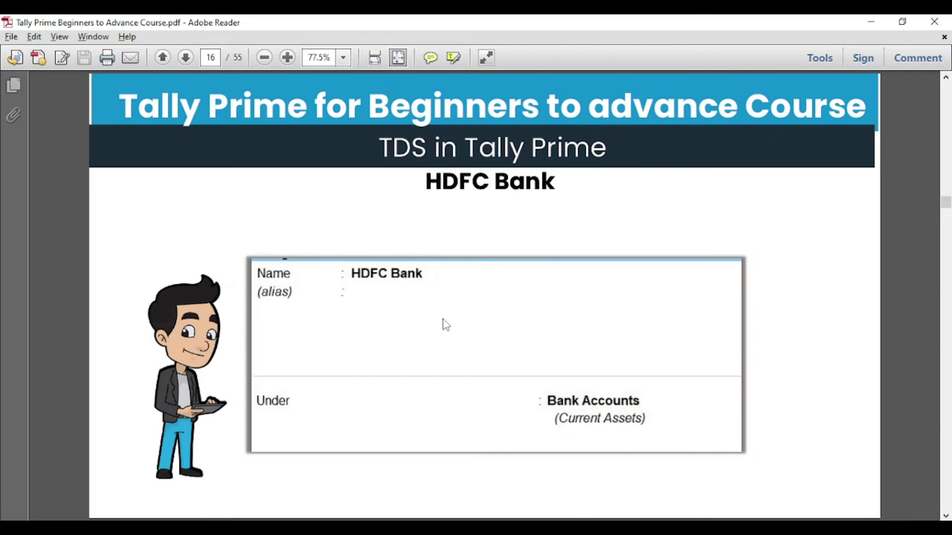
{"action": "scroll", "coordinate": [446, 325], "scroll_direction": "down", "scroll_amount": 3}
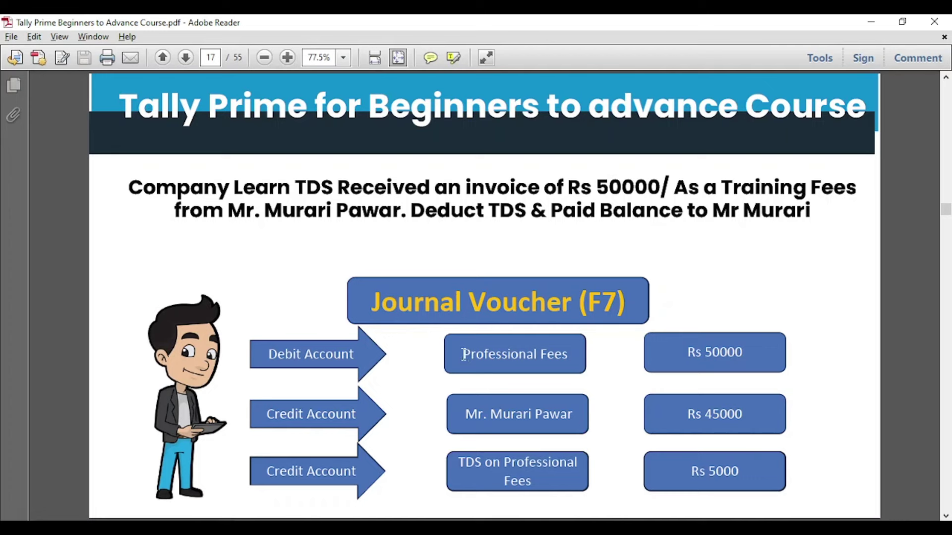
{"action": "left_click_drag", "start_coordinate": [465, 355], "coordinate": [544, 363]}
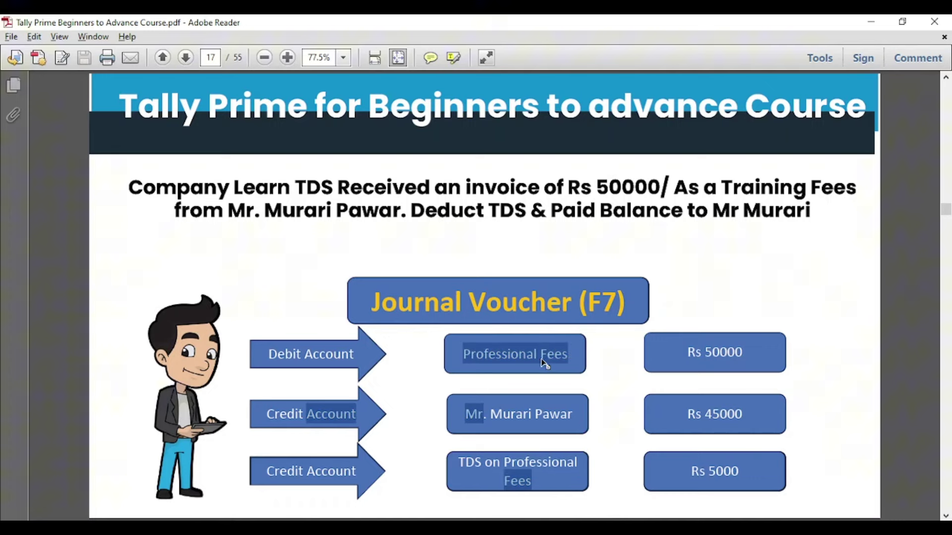
{"action": "left_click", "coordinate": [514, 358]}
{"action": "left_click_drag", "start_coordinate": [686, 351], "coordinate": [765, 348]}
{"action": "left_click", "coordinate": [305, 354]}
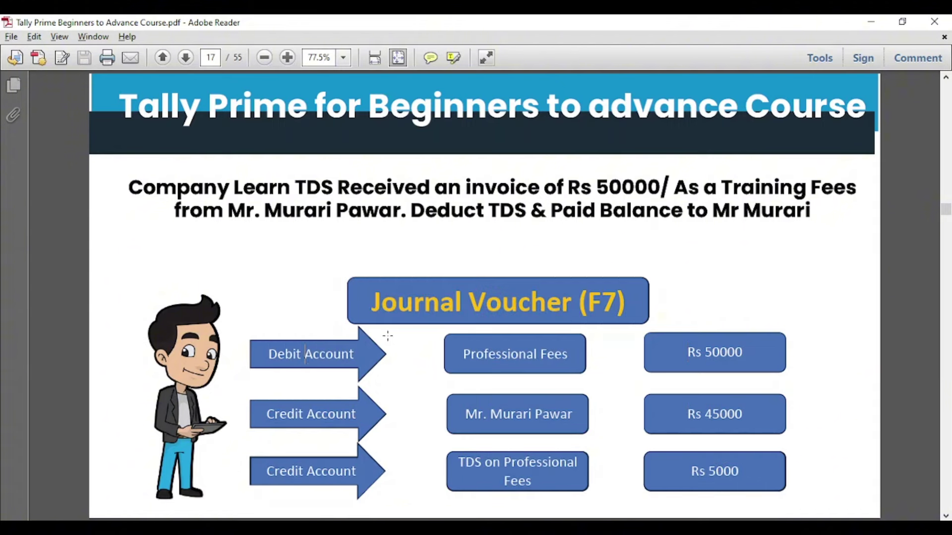
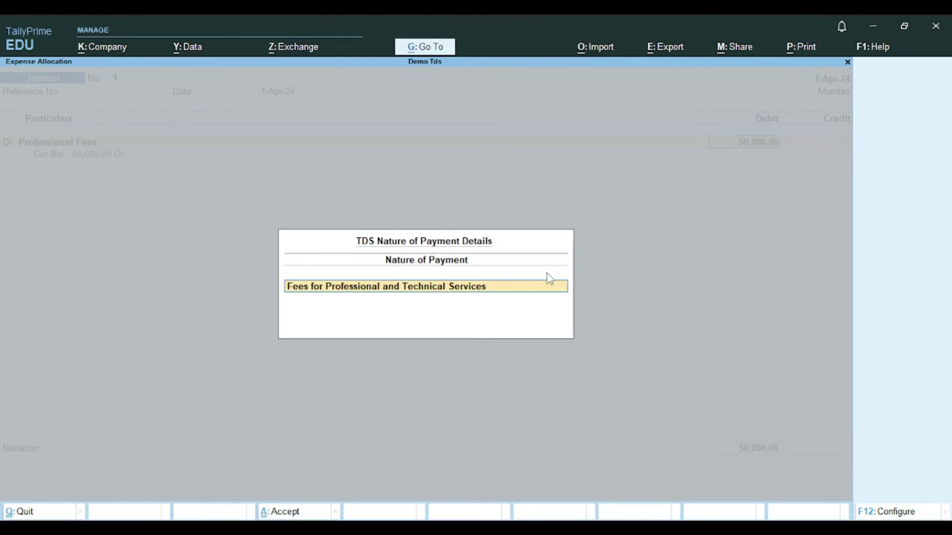
Credit the professional's ledger 45,000 as new bill reference 1.
{"action": "key", "text": "Return"}
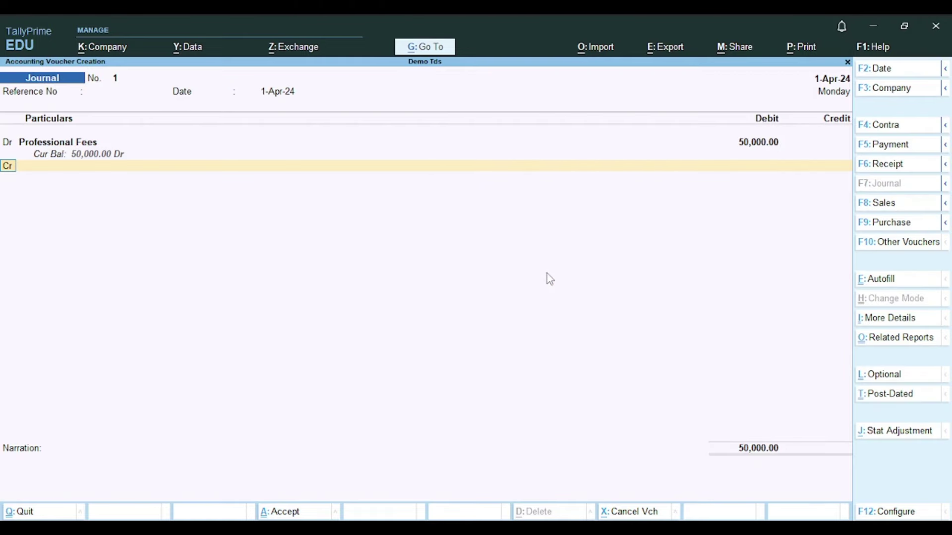
{"action": "key", "text": "Return"}
{"action": "type", "text": "Mu"}
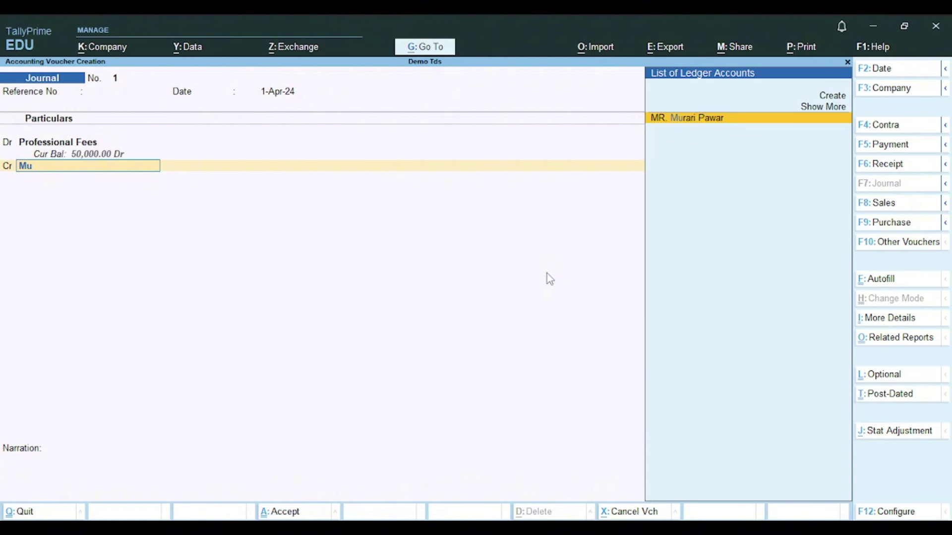
{"action": "key", "text": "Return"}
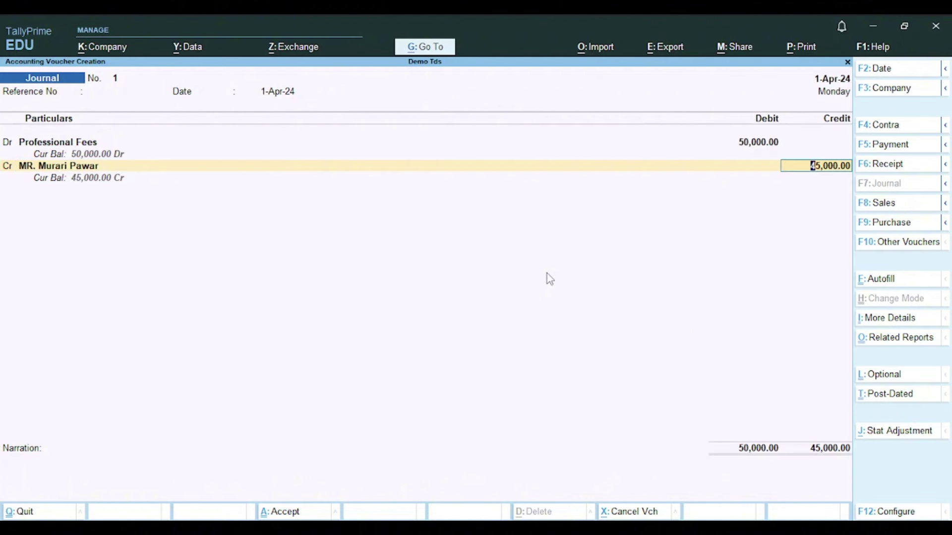
{"action": "key", "text": "Return"}
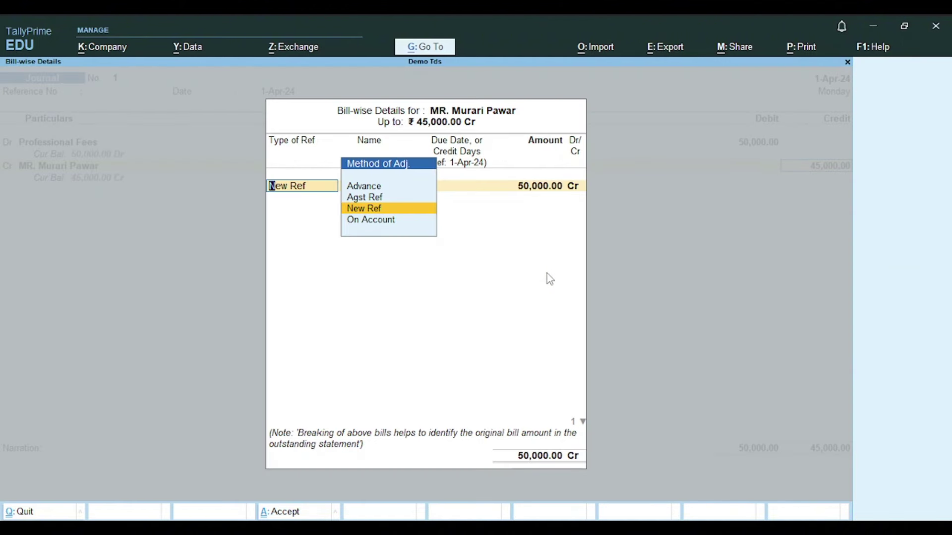
{"action": "key", "text": "Return"}
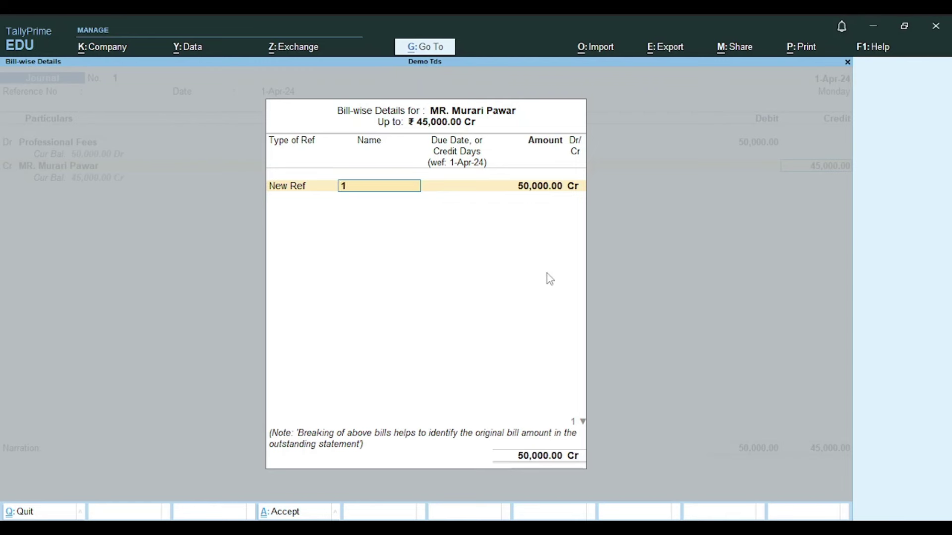
{"action": "key", "text": "Return"}
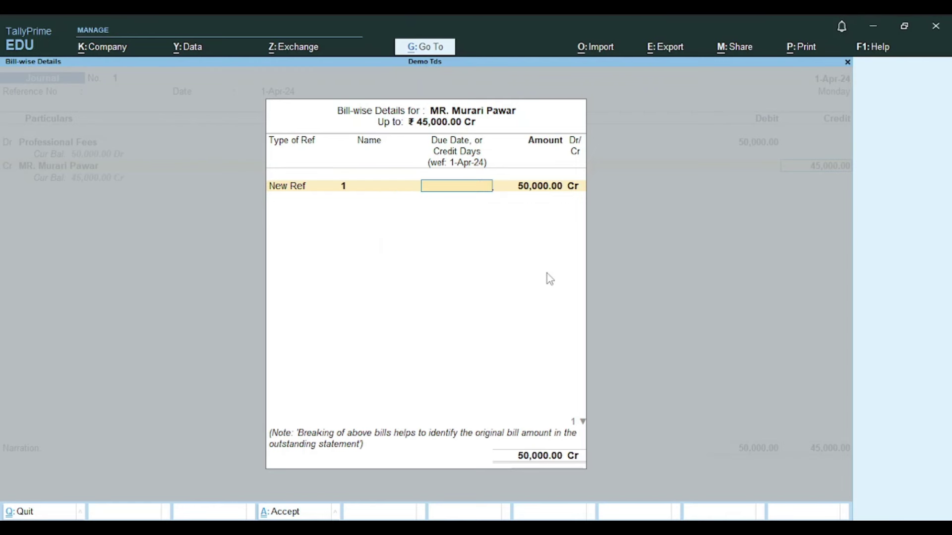
{"action": "key", "text": "ctrl"}
{"action": "key", "text": "ctrl+a"}
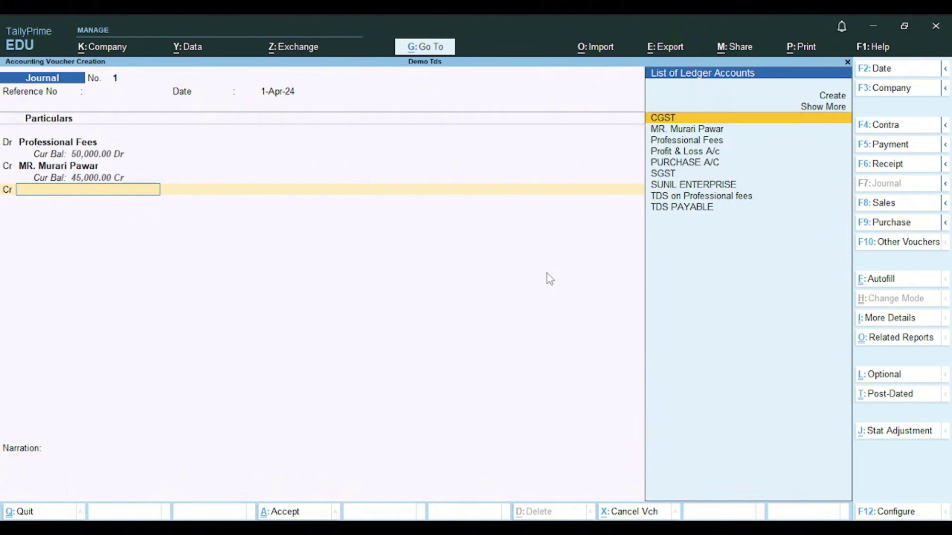
Credit TDS on Professional fees with 5,000 to balance the journal at 50,000.
{"action": "type", "text": "Td"}
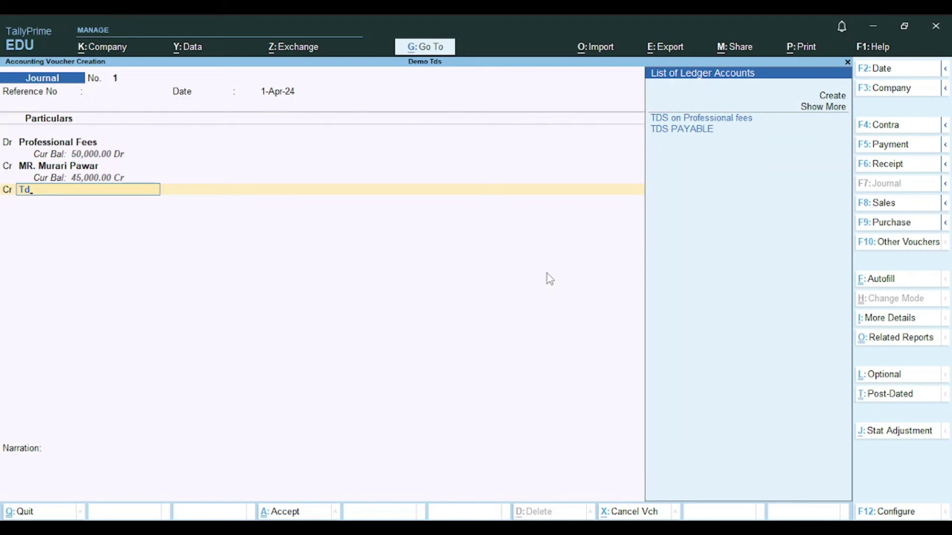
{"action": "key", "text": "Down"}
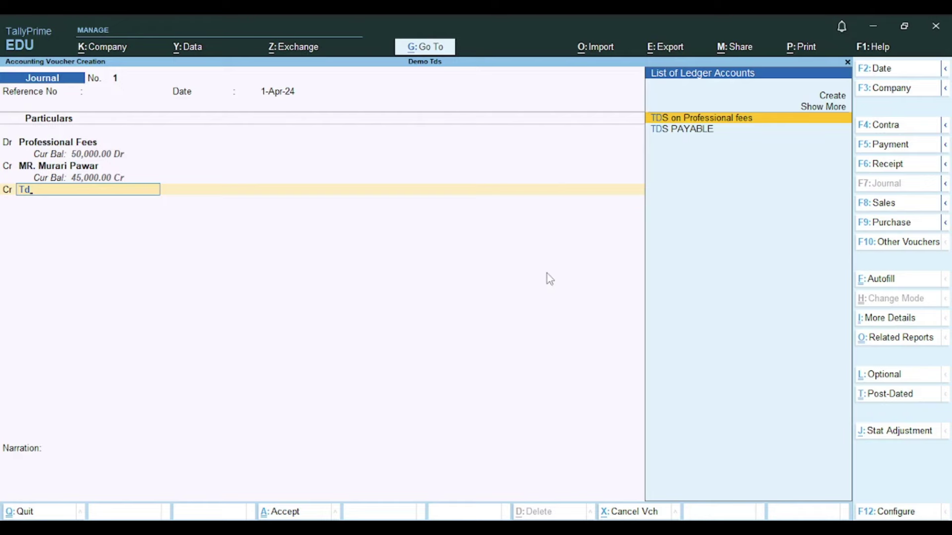
{"action": "key", "text": "Return"}
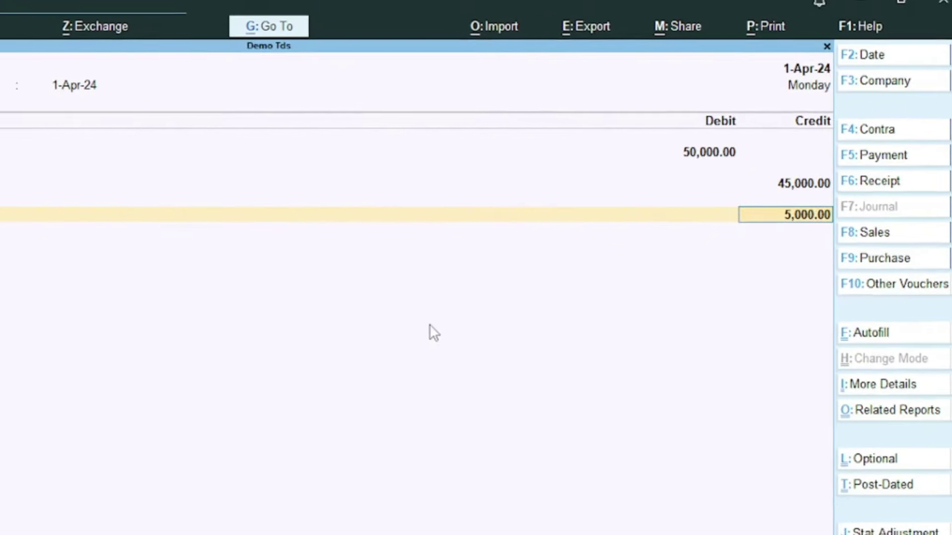
{"action": "key", "text": "ctrl"}
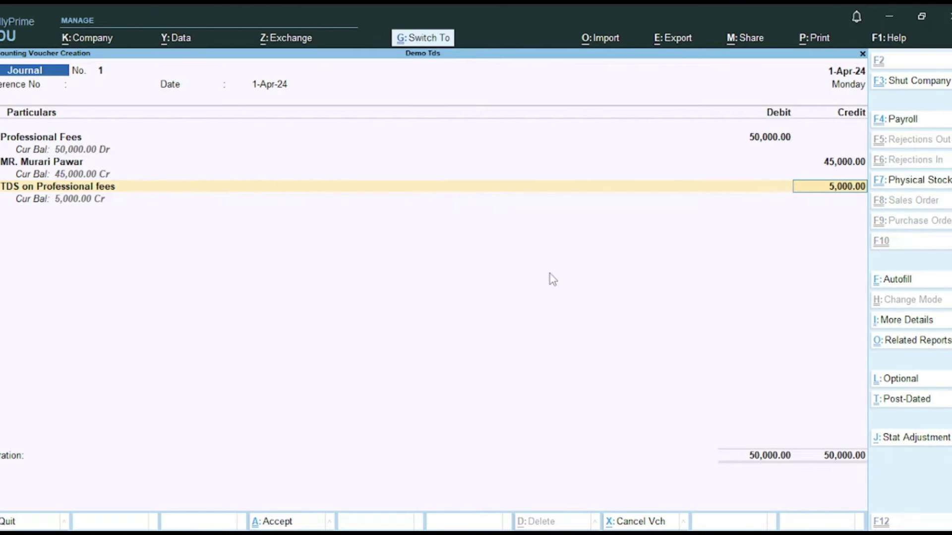
Save Journal 1 and switch back to TallyPrime's Gateway of Tally.
{"action": "key", "text": "ctrl+a"}
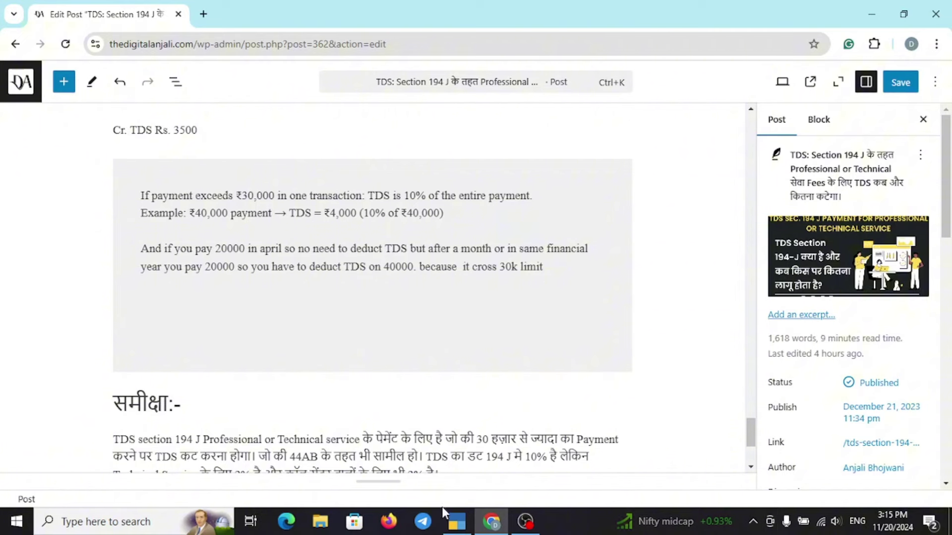
{"action": "left_click", "coordinate": [456, 522]}
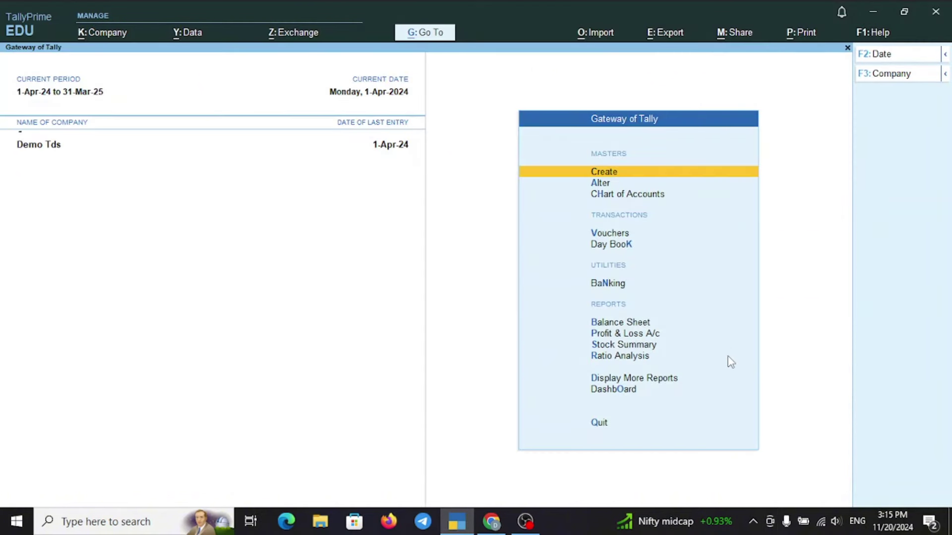
Start a payment voucher debiting Professional Fees 20,000 and crediting Xyz A/c.
{"action": "key", "text": "v"}
{"action": "key", "text": "Down"}
{"action": "key", "text": "Down"}
{"action": "key", "text": "Down"}
{"action": "key", "text": "Down"}
{"action": "key", "text": "Up"}
{"action": "key", "text": "Up"}
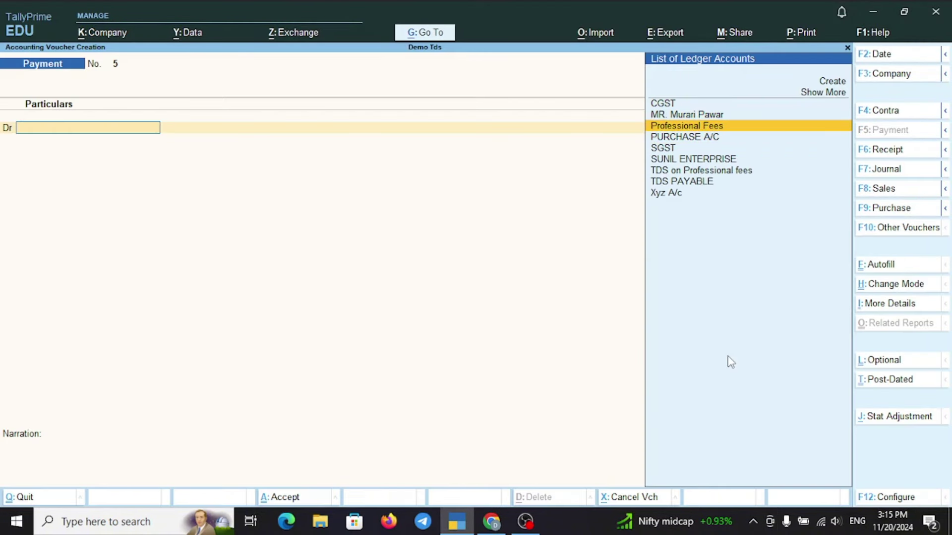
{"action": "key", "text": "Return"}
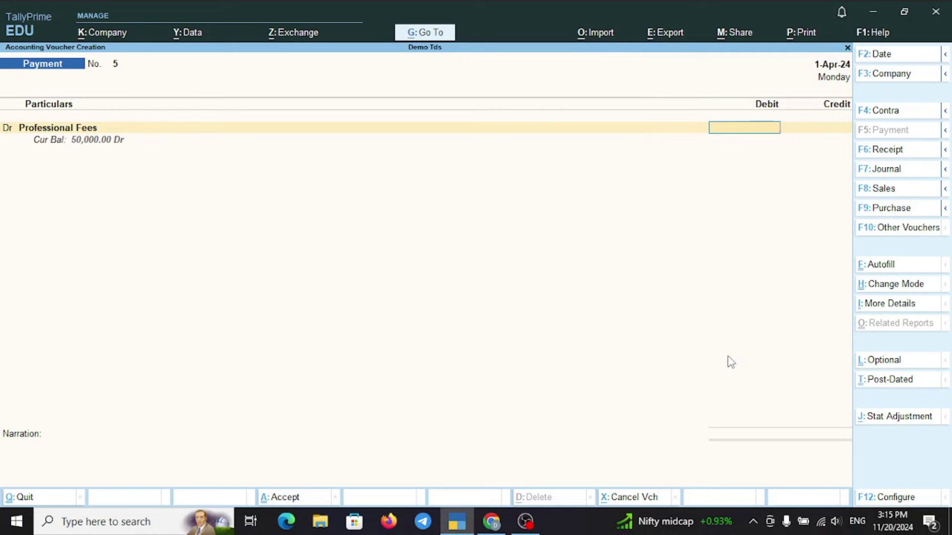
{"action": "type", "text": "20000"}
{"action": "key", "text": "Return"}
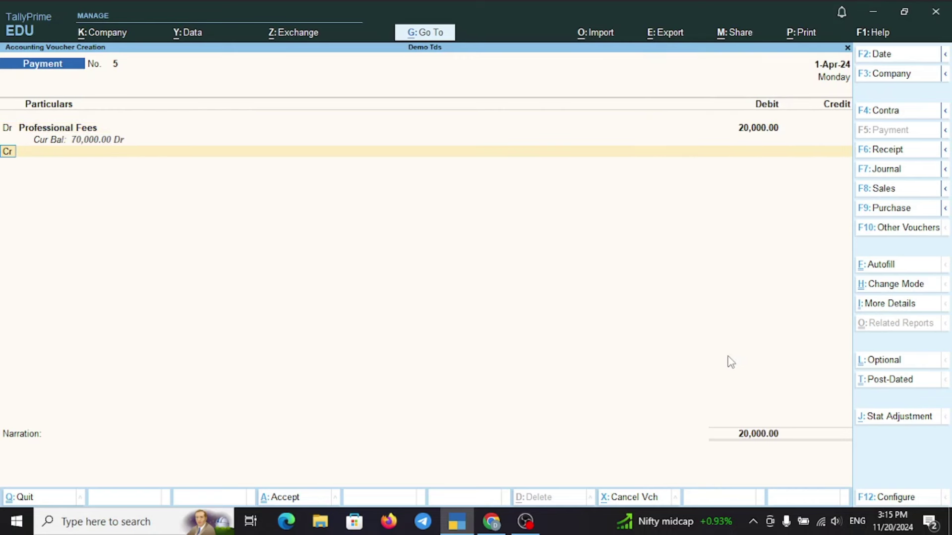
{"action": "key", "text": "Return"}
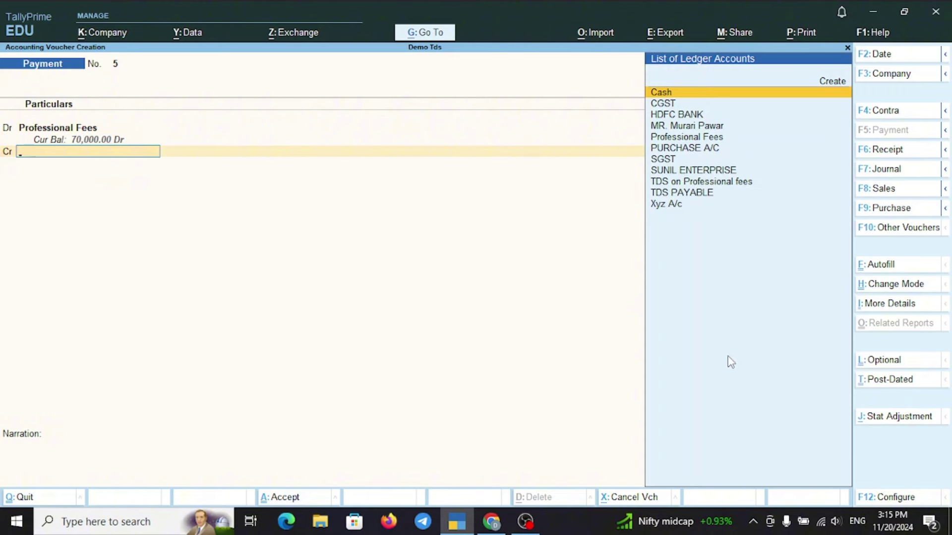
{"action": "type", "text": "Xy"}
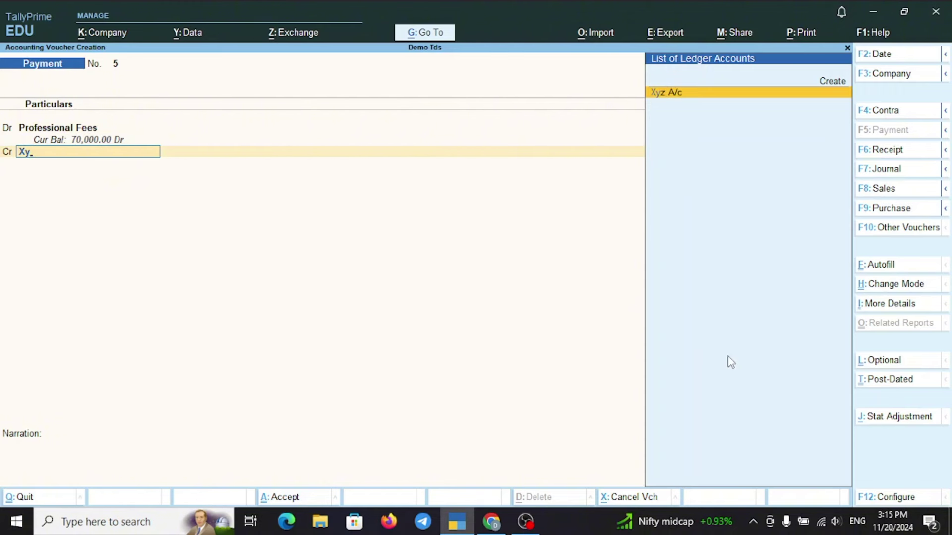
{"action": "key", "text": "Return"}
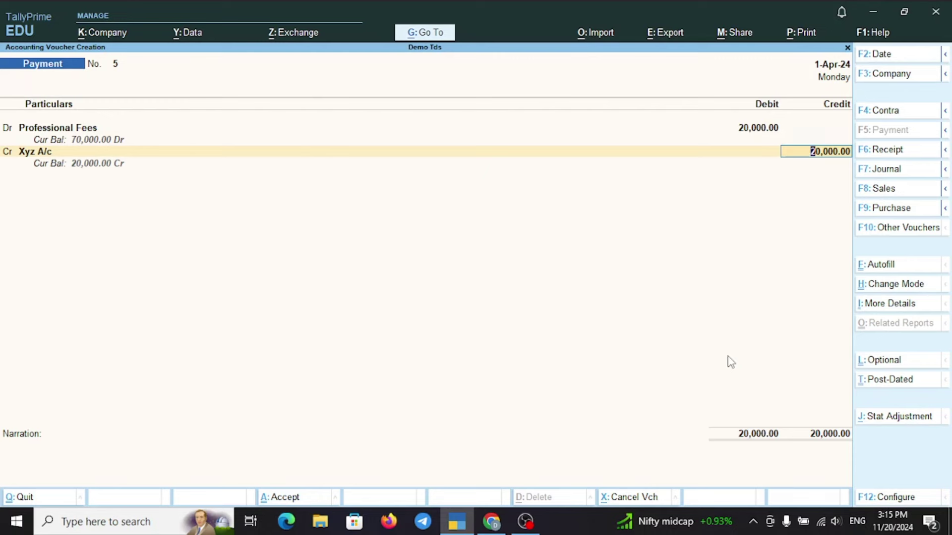
Convert the voucher to a journal and save it as Journal 4, then change the next date.
{"action": "key", "text": "F7"}
{"action": "key", "text": "Return"}
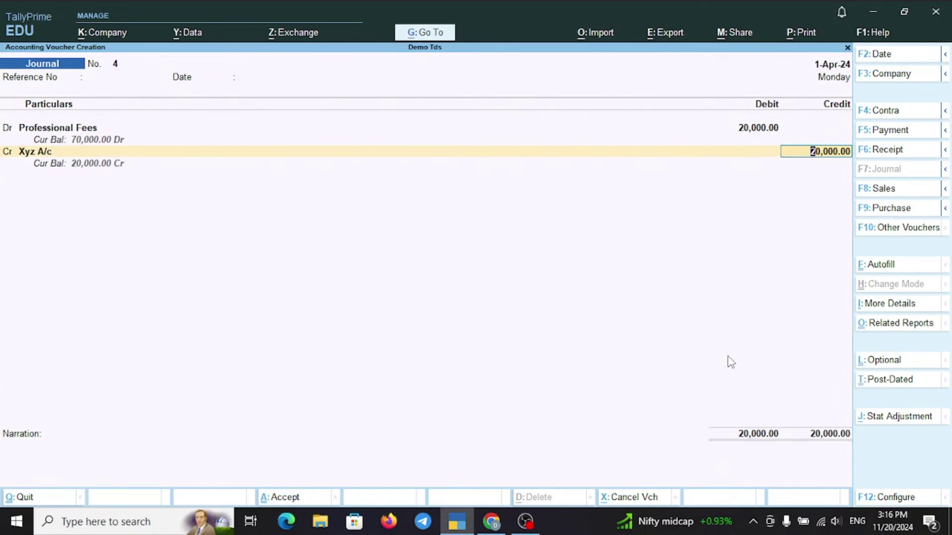
{"action": "key", "text": "ctrl"}
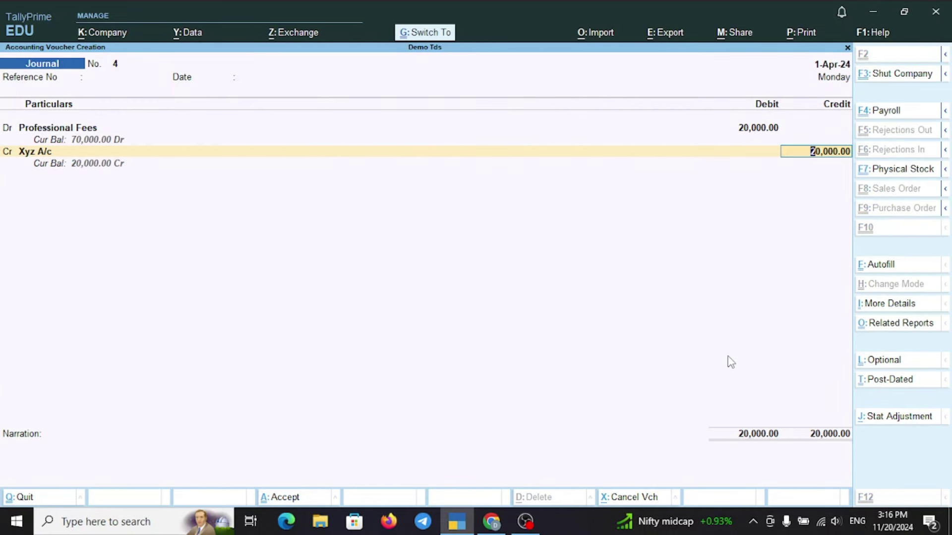
{"action": "key", "text": "ctrl+a"}
{"action": "key", "text": "F2"}
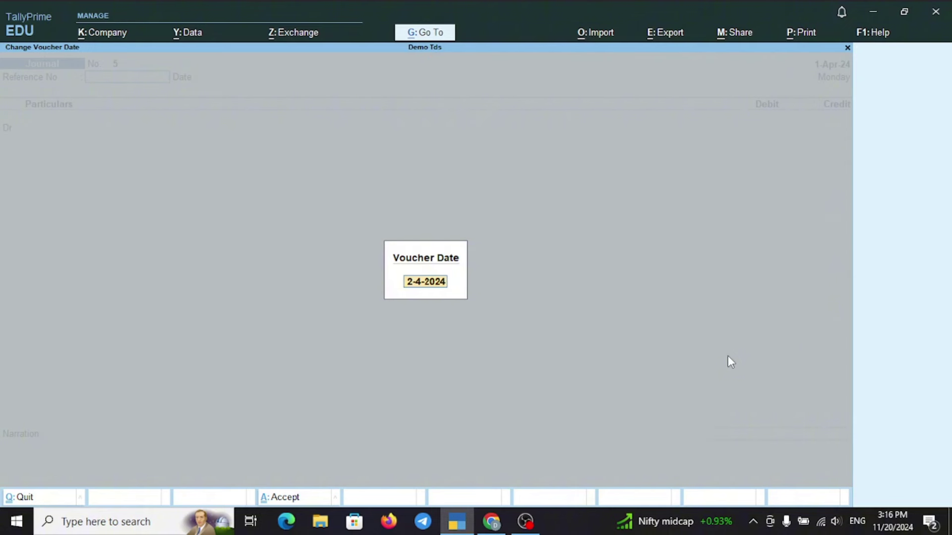
Date Journal 5 1-May-24 and debit Professional Fees 20,000.
{"action": "type", "text": "1.5"}
{"action": "key", "text": "Return"}
{"action": "key", "text": "Return"}
{"action": "key", "text": "Return"}
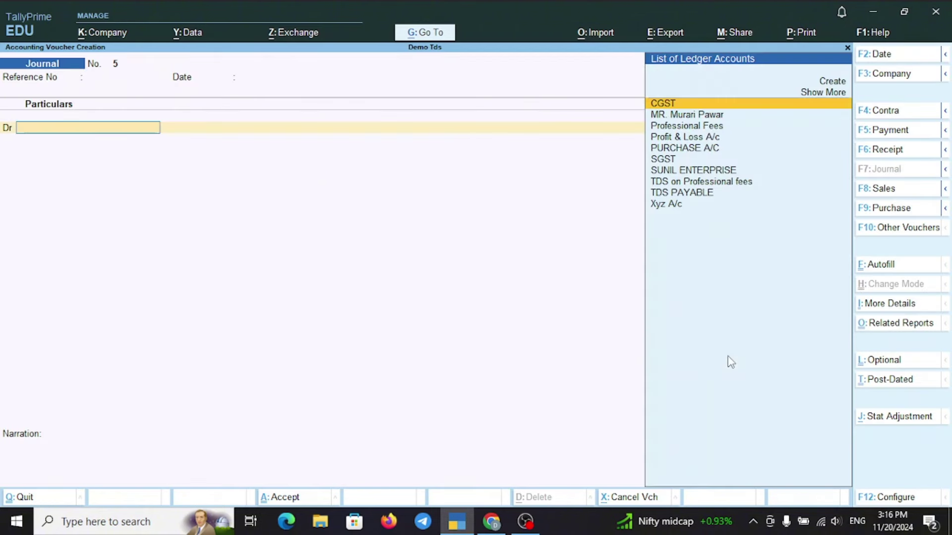
{"action": "key", "text": "Down"}
{"action": "key", "text": "Down"}
{"action": "key", "text": "Down"}
{"action": "key", "text": "Down"}
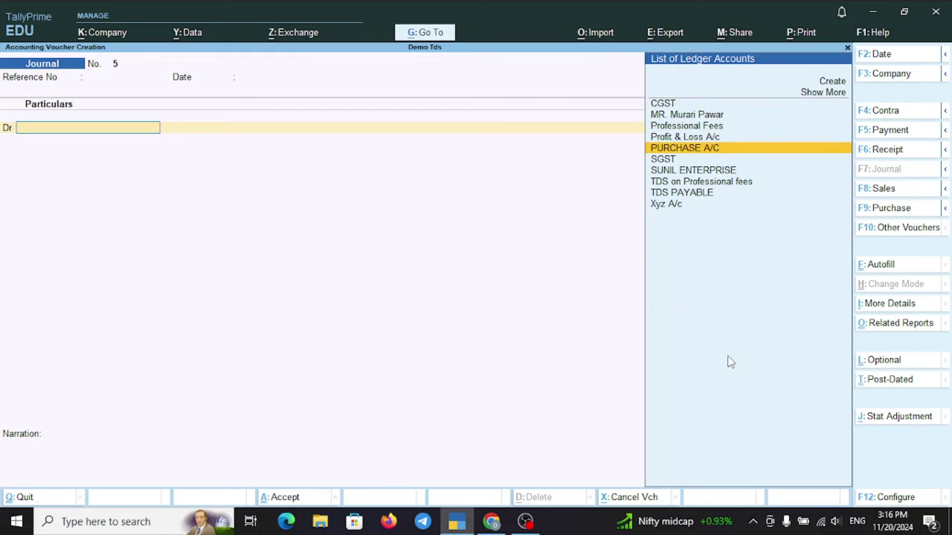
{"action": "key", "text": "Down"}
{"action": "key", "text": "Down"}
{"action": "key", "text": "Down"}
{"action": "key", "text": "Up"}
{"action": "key", "text": "Up"}
{"action": "key", "text": "Up"}
{"action": "key", "text": "Up"}
{"action": "key", "text": "Up"}
{"action": "key", "text": "Return"}
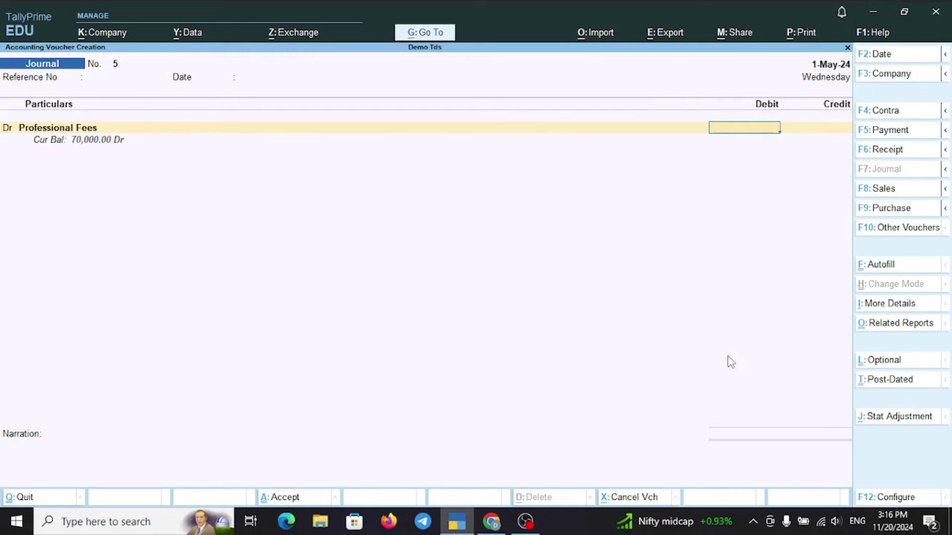
{"action": "type", "text": "1"}
{"action": "key", "text": "BackSpace"}
{"action": "type", "text": "20000"}
{"action": "key", "text": "Return"}
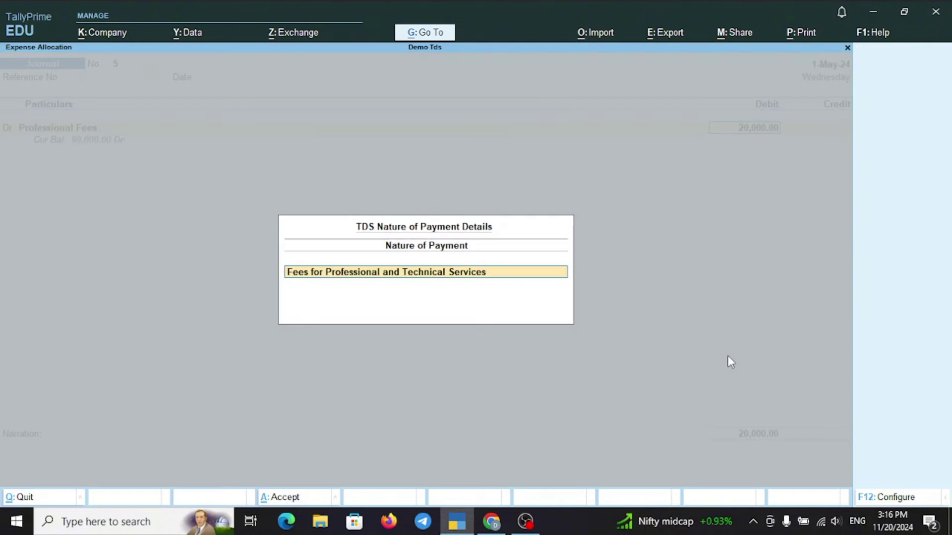
Credit Xyz A/c 18,000 and TDS on Professional fees 2,000.
{"action": "key", "text": "Return"}
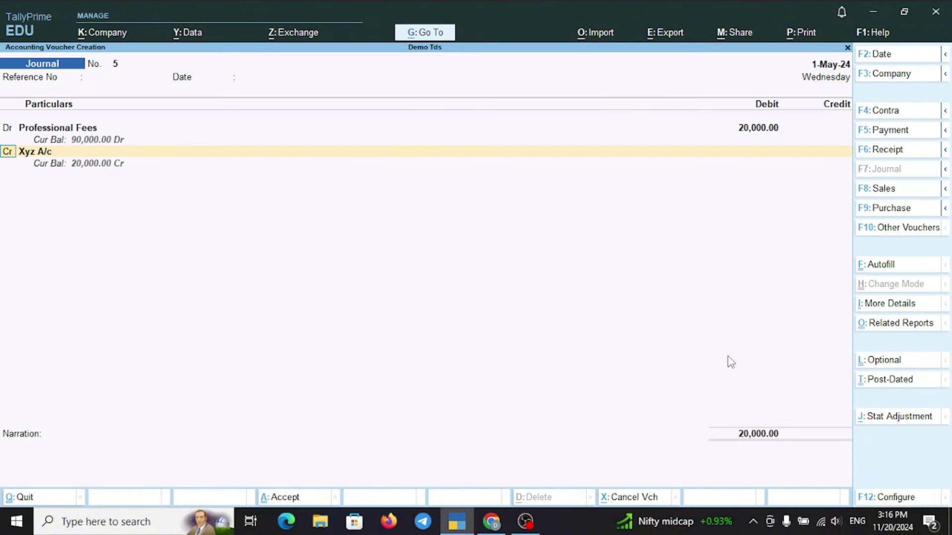
{"action": "key", "text": "Return"}
{"action": "key", "text": "Return"}
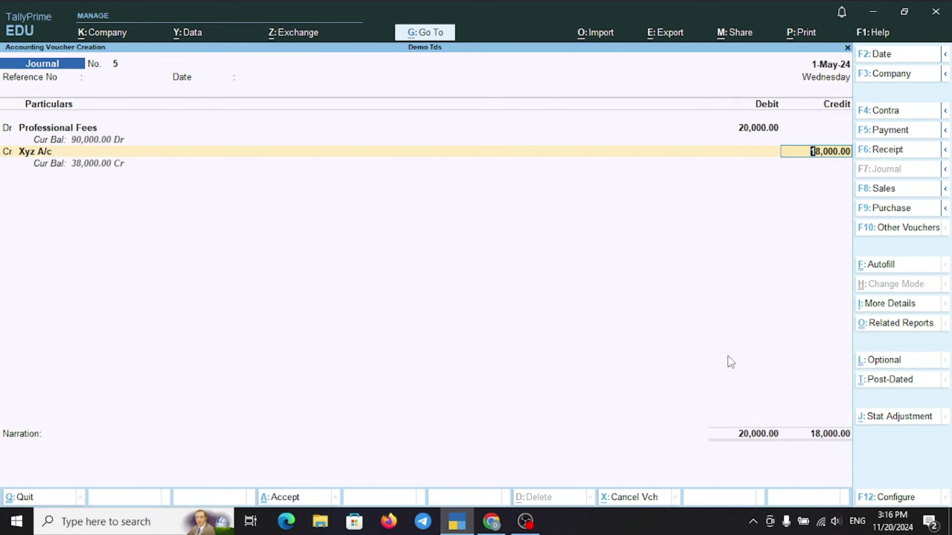
{"action": "key", "text": "Return"}
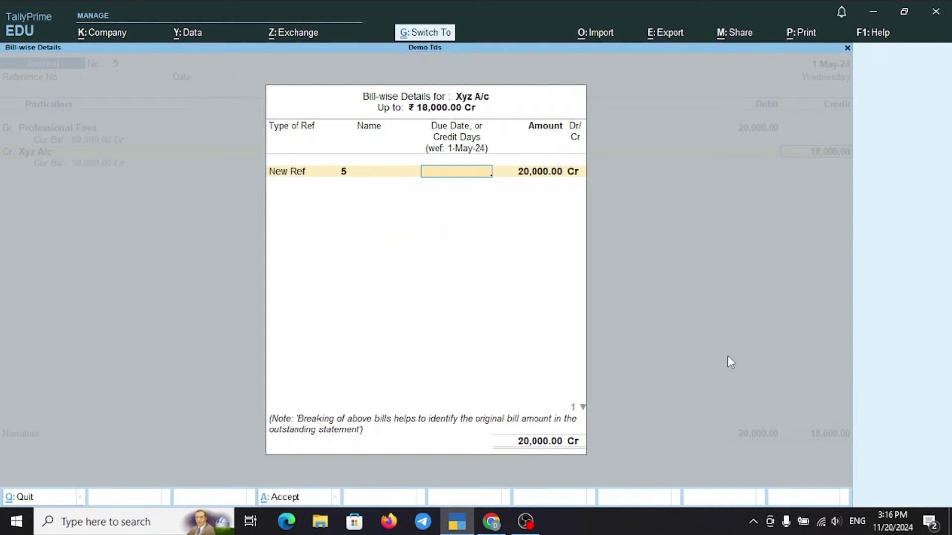
{"action": "key", "text": "Return"}
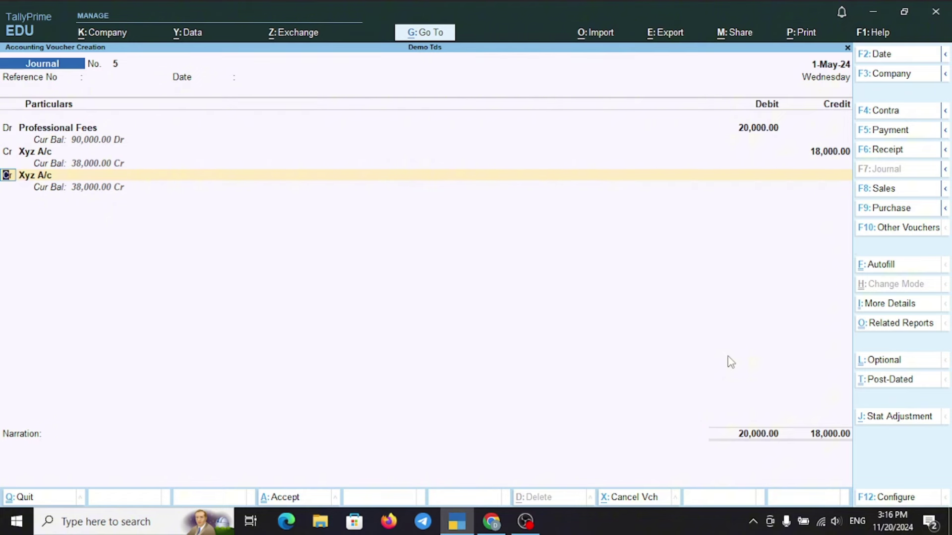
{"action": "key", "text": "Return"}
{"action": "type", "text": "T"}
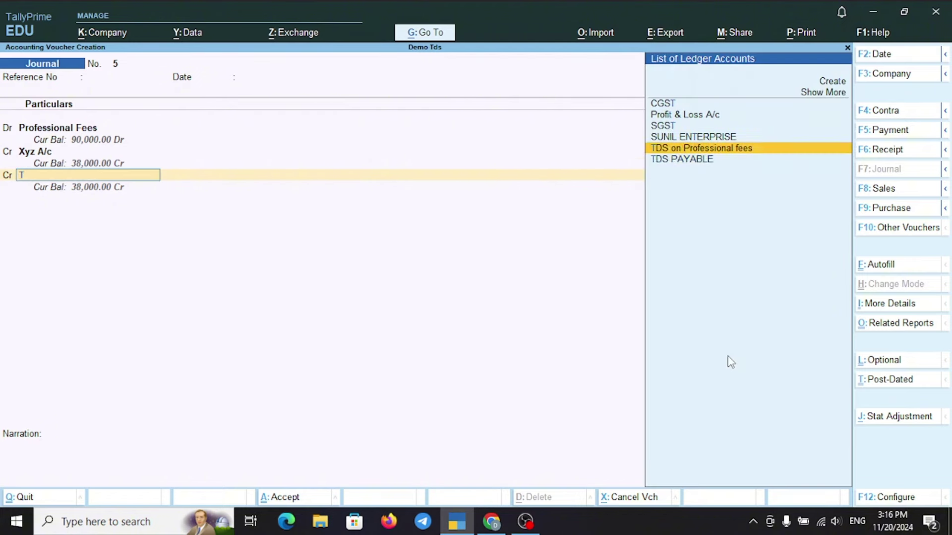
{"action": "key", "text": "Down"}
{"action": "key", "text": "Up"}
{"action": "key", "text": "Return"}
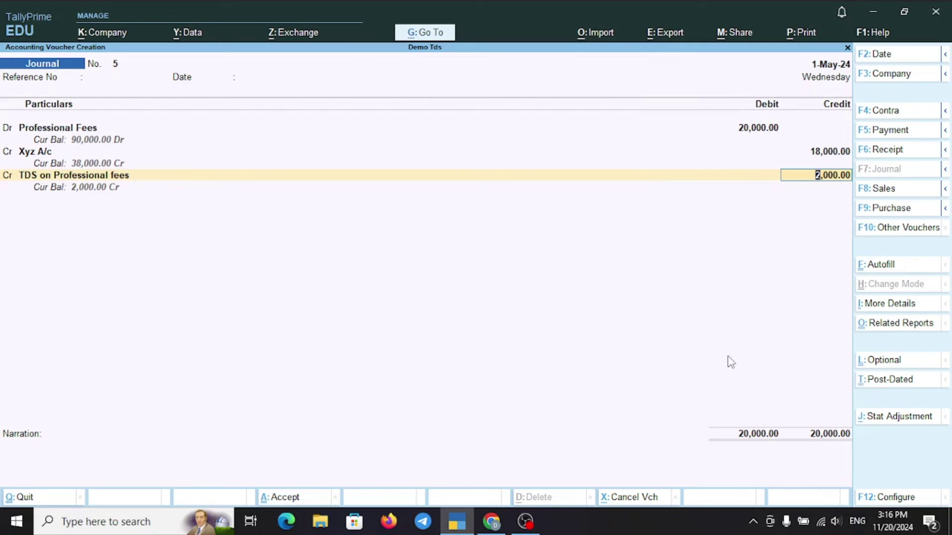
{"action": "key", "text": "ctrl"}
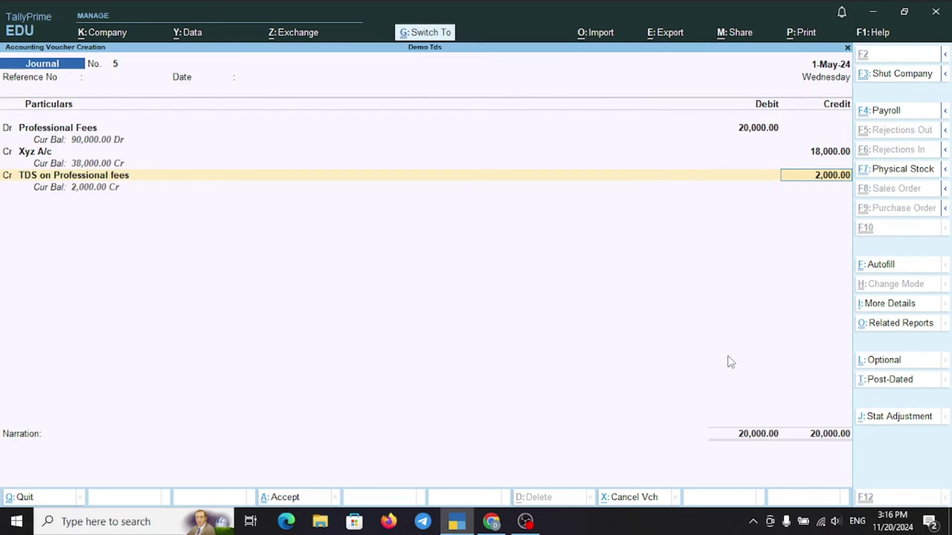
Save Journal 5 and record the 2,000 TDS deduction for Xyz A/c as Journal 6.
{"action": "key", "text": "Return"}
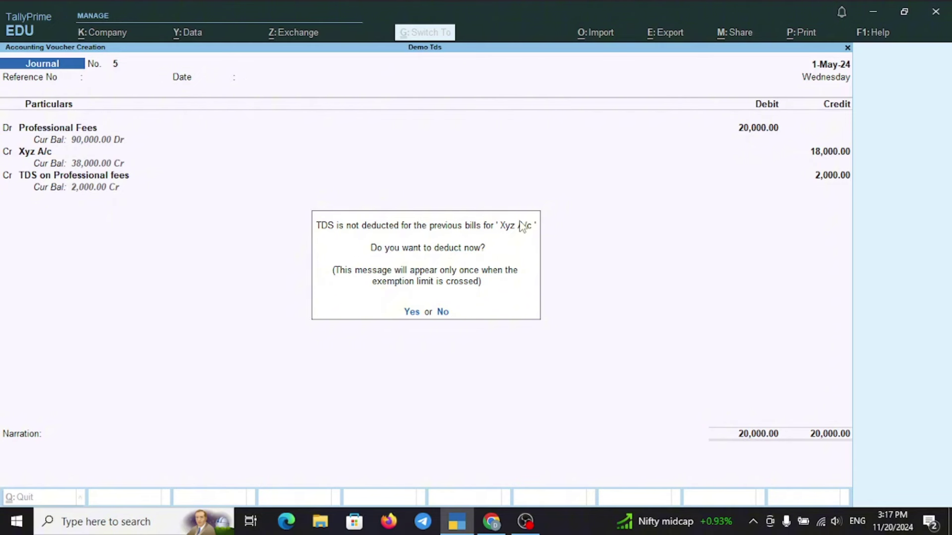
{"action": "left_click", "coordinate": [414, 312]}
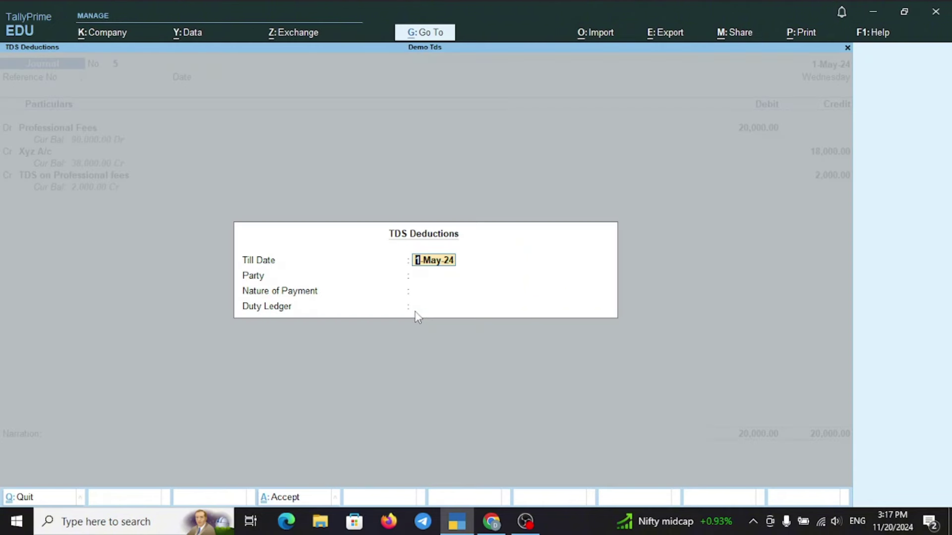
{"action": "key", "text": "ctrl+a"}
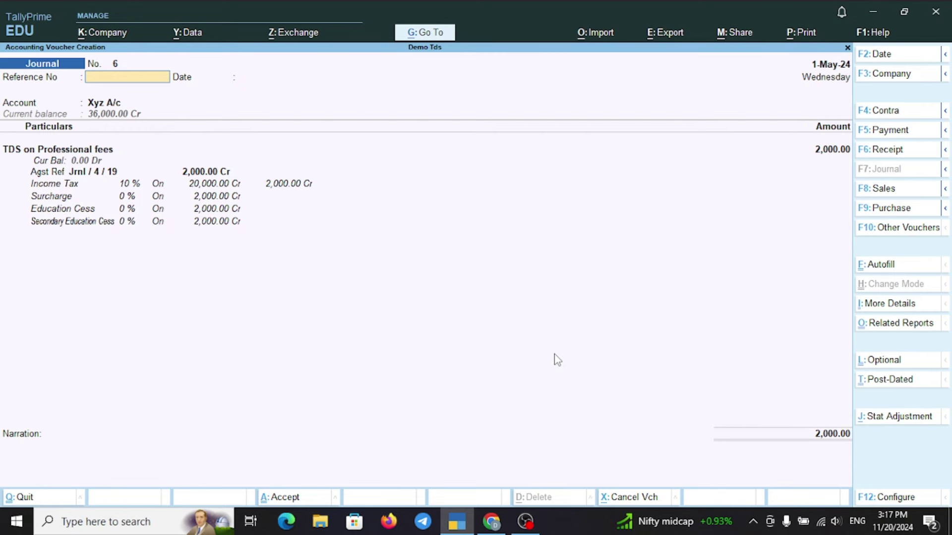
{"action": "key", "text": "Return"}
{"action": "key", "text": "Return"}
{"action": "key", "text": "ctrl+a"}
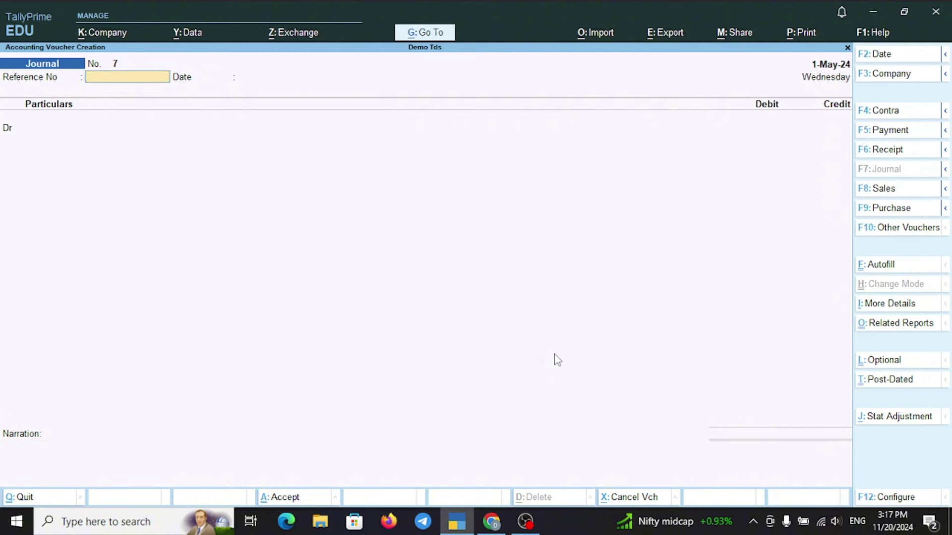
{"action": "key", "text": "Escape"}
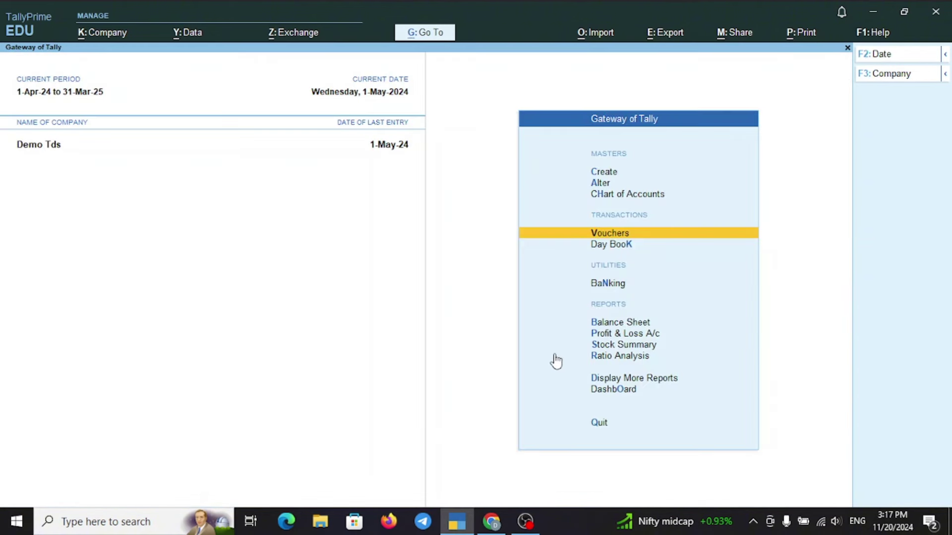
Drill from the Balance Sheet into Sundry Creditors' Xyz A/c and review its entries and 36,000 balance.
{"action": "key", "text": "b"}
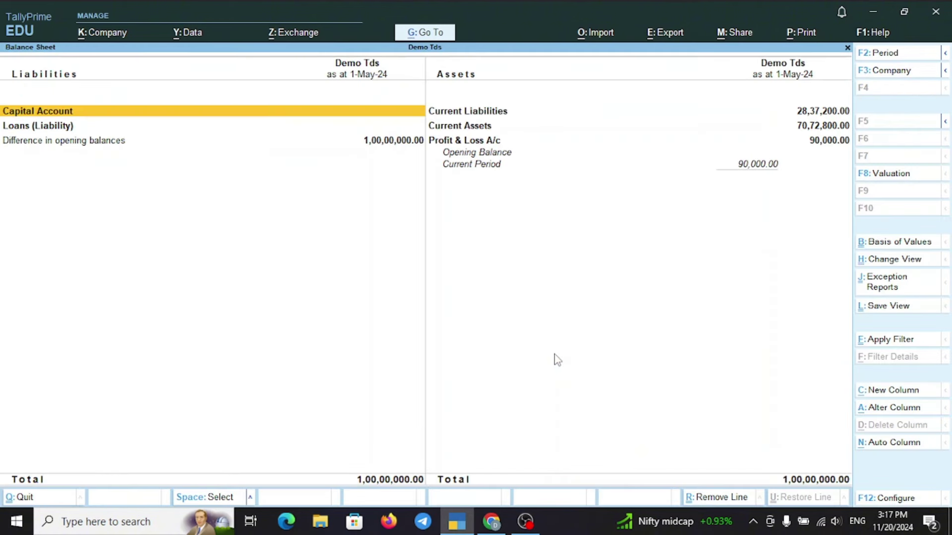
{"action": "key", "text": "Right"}
{"action": "key", "text": "Down"}
{"action": "key", "text": "Up"}
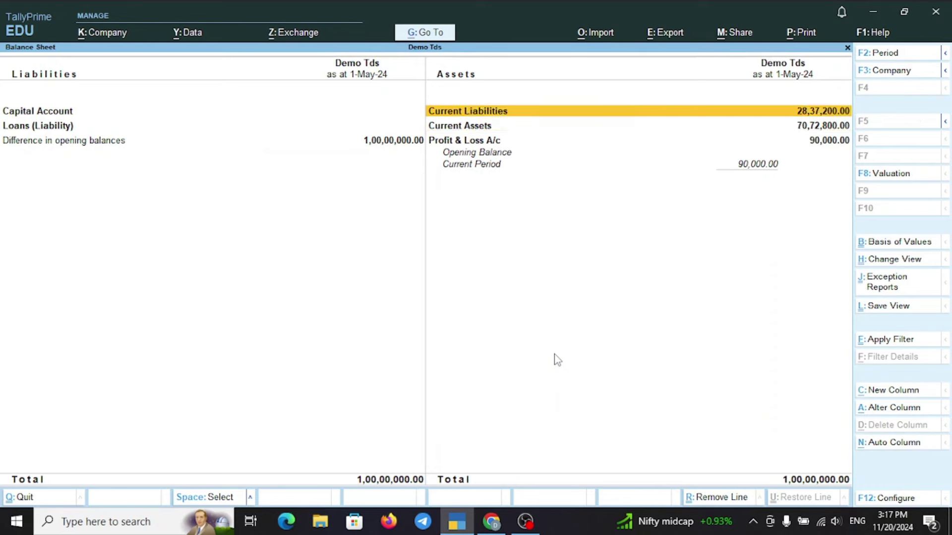
{"action": "key", "text": "Return"}
{"action": "key", "text": "Down"}
{"action": "key", "text": "Return"}
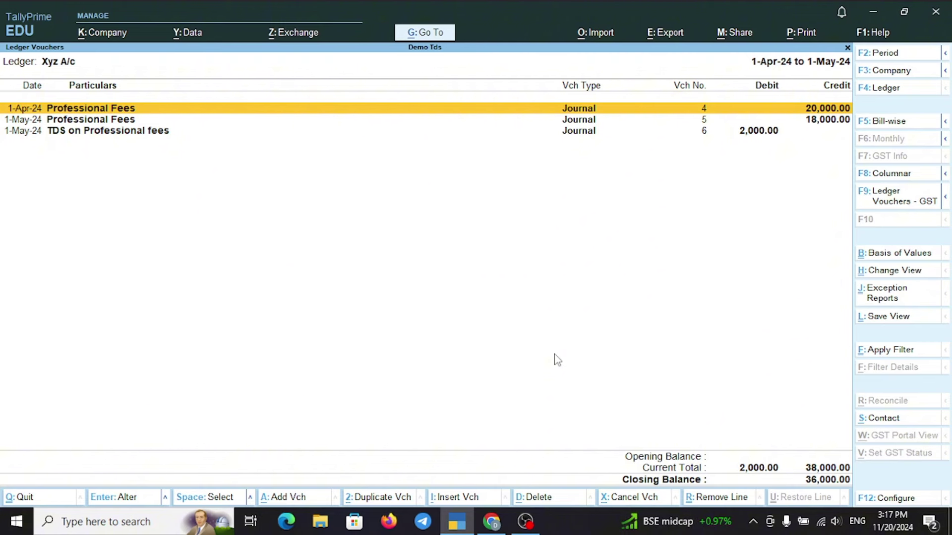
{"action": "key", "text": "Down"}
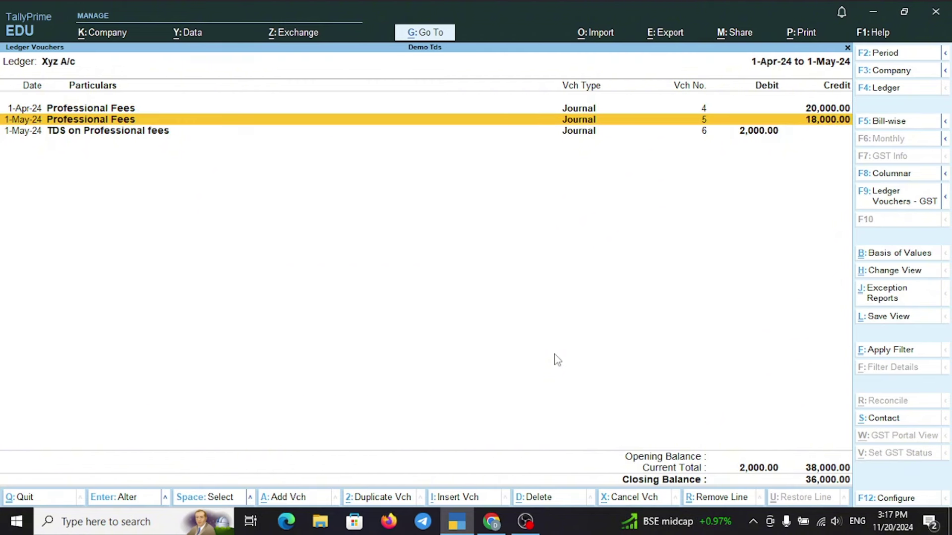
{"action": "key", "text": "Down"}
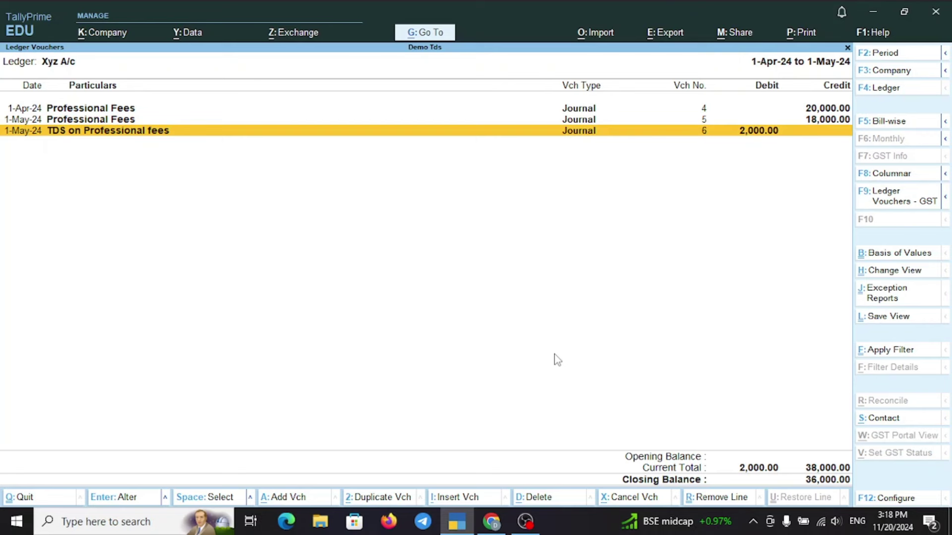
{"action": "key", "text": "Up"}
{"action": "key", "text": "Up"}
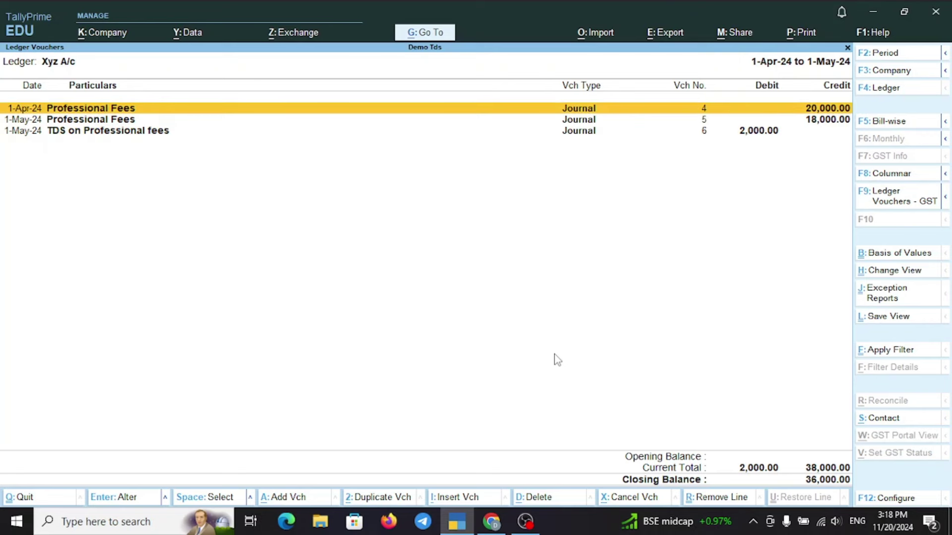
{"action": "key", "text": "Down"}
{"action": "key", "text": "Down"}
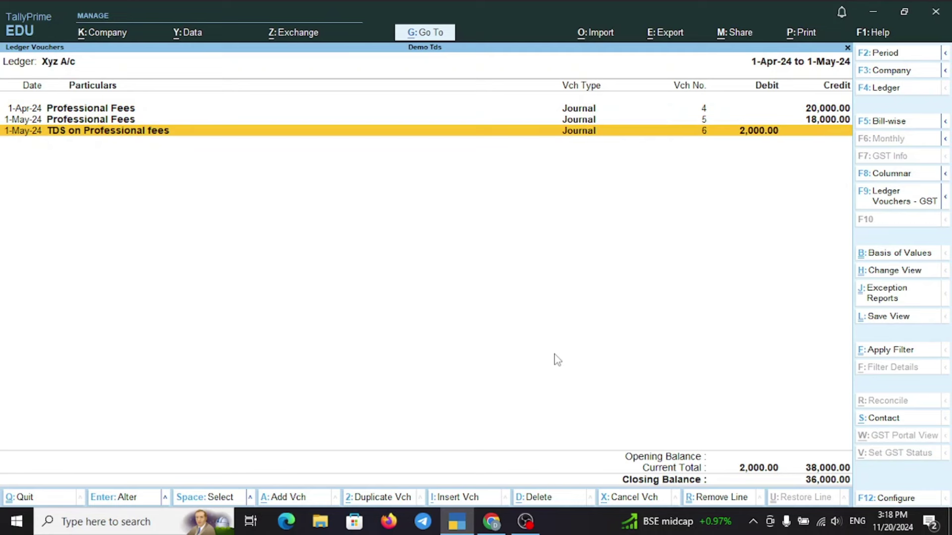
{"action": "key", "text": "Escape"}
{"action": "key", "text": "Escape"}
{"action": "key", "text": "Escape"}
{"action": "key", "text": "Escape"}
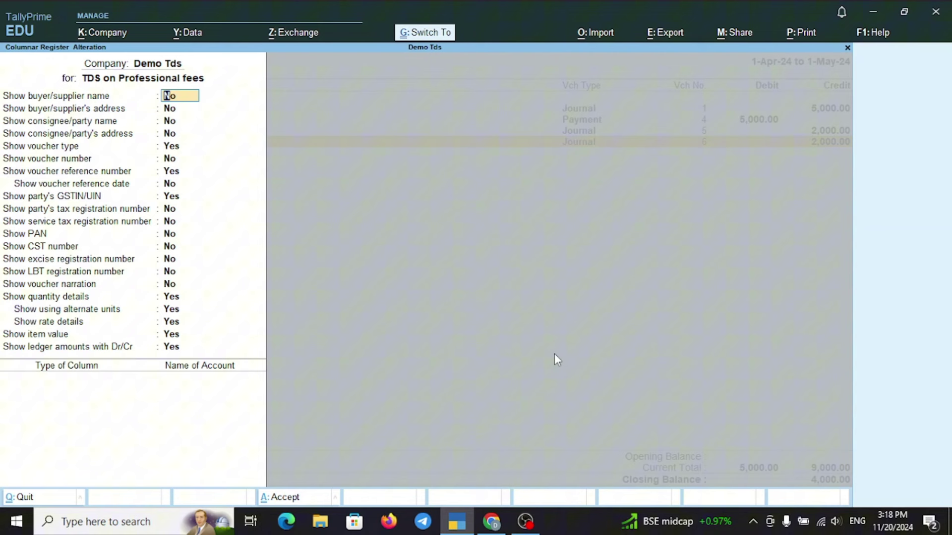
Open the TDS on Professional fees columnar ledger and inspect the 18,000 and 2,000 Xyz A/c rows.
{"action": "key", "text": "ctrl+a"}
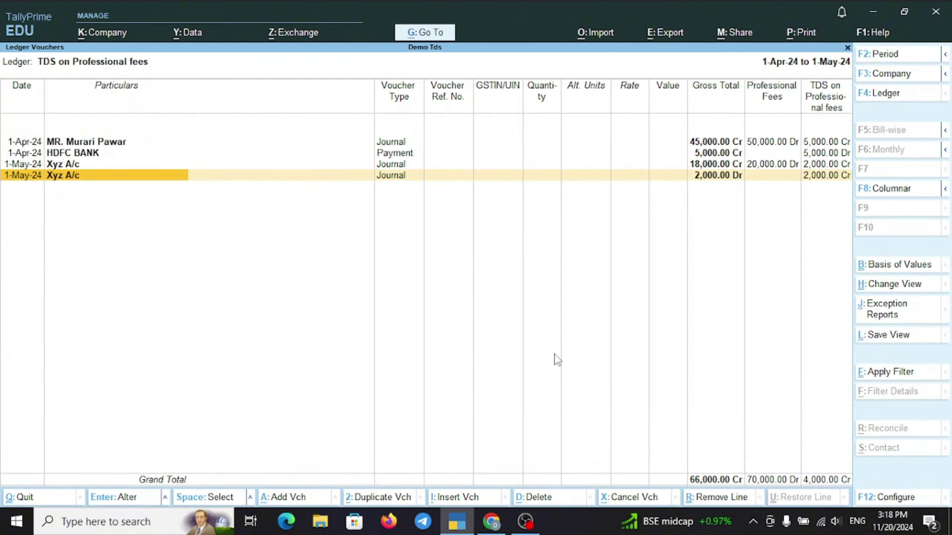
{"action": "key", "text": "Up"}
{"action": "key", "text": "Right"}
{"action": "key", "text": "Right"}
{"action": "key", "text": "Right"}
{"action": "key", "text": "Right"}
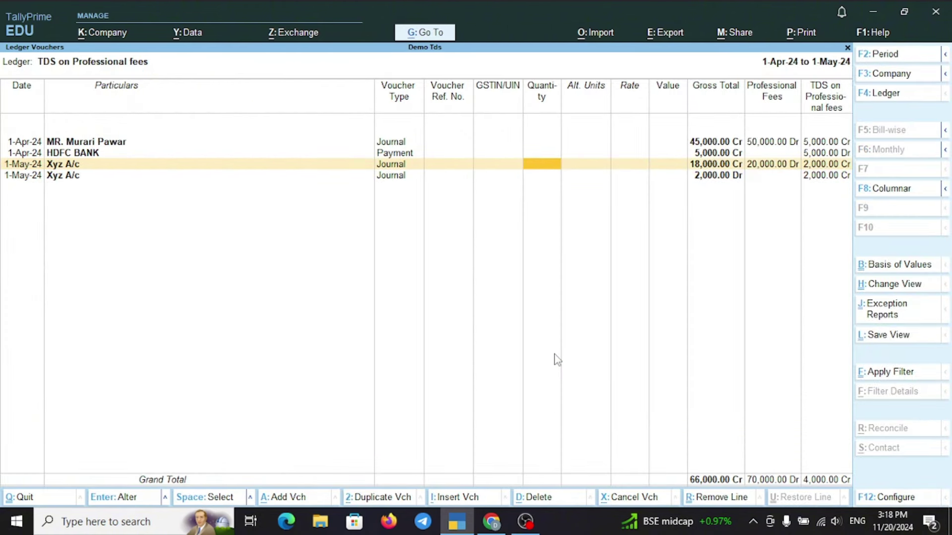
{"action": "key", "text": "Right"}
{"action": "key", "text": "Right"}
{"action": "key", "text": "Right"}
{"action": "key", "text": "Right"}
{"action": "key", "text": "Right"}
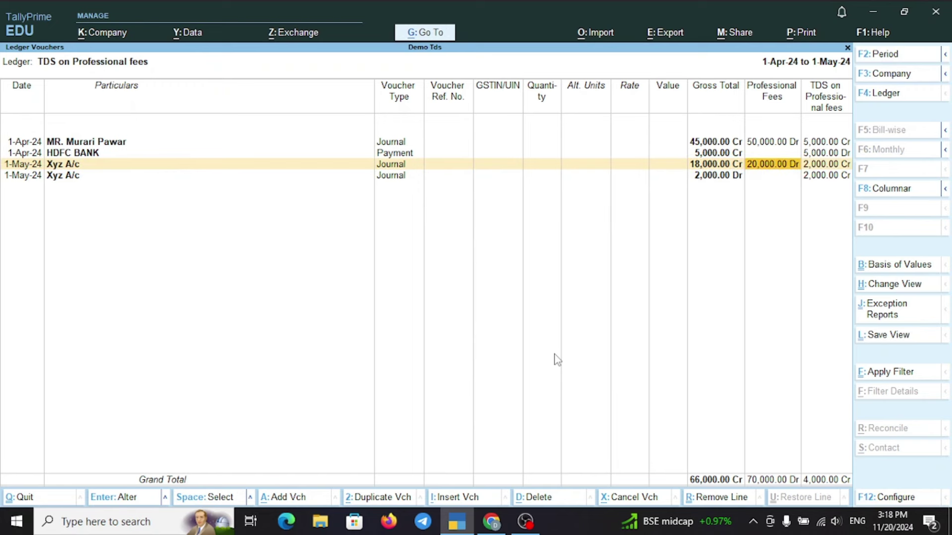
{"action": "key", "text": "Down"}
{"action": "key", "text": "Left"}
{"action": "key", "text": "Up"}
{"action": "key", "text": "Right"}
{"action": "key", "text": "Right"}
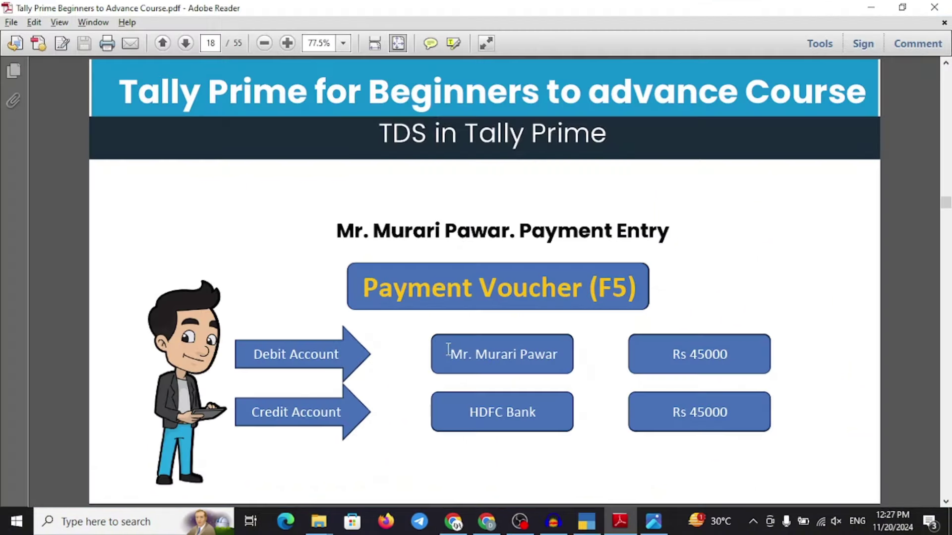
Highlight HDFC Bank and the Rs 45000 amount on the Payment Entry slide, then return to TallyPrime.
{"action": "left_click_drag", "start_coordinate": [446, 352], "coordinate": [535, 414]}
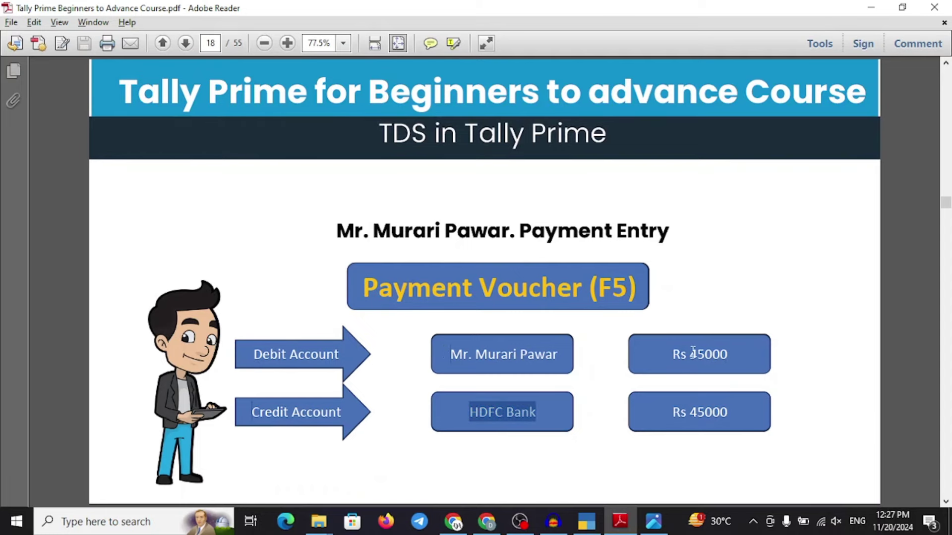
{"action": "left_click_drag", "start_coordinate": [673, 355], "coordinate": [731, 363]}
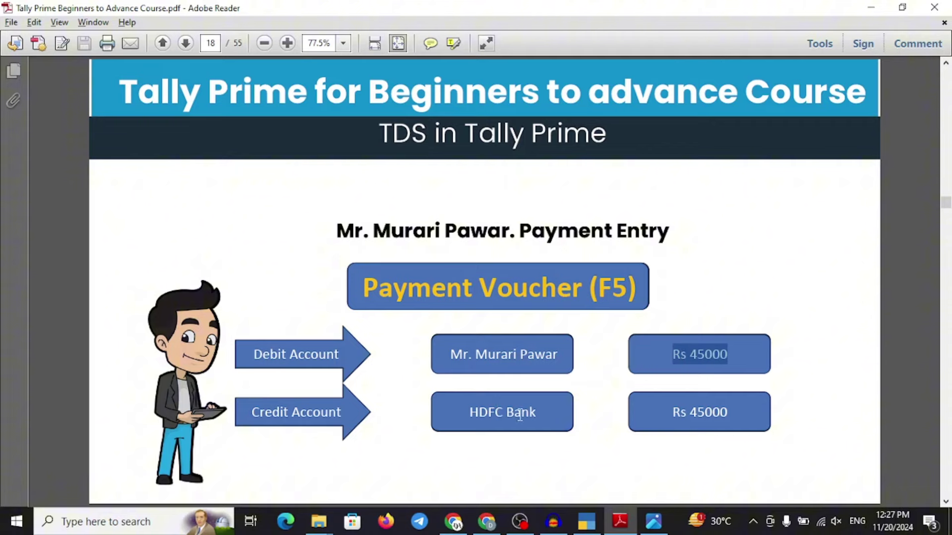
{"action": "key", "text": "alt+Tab"}
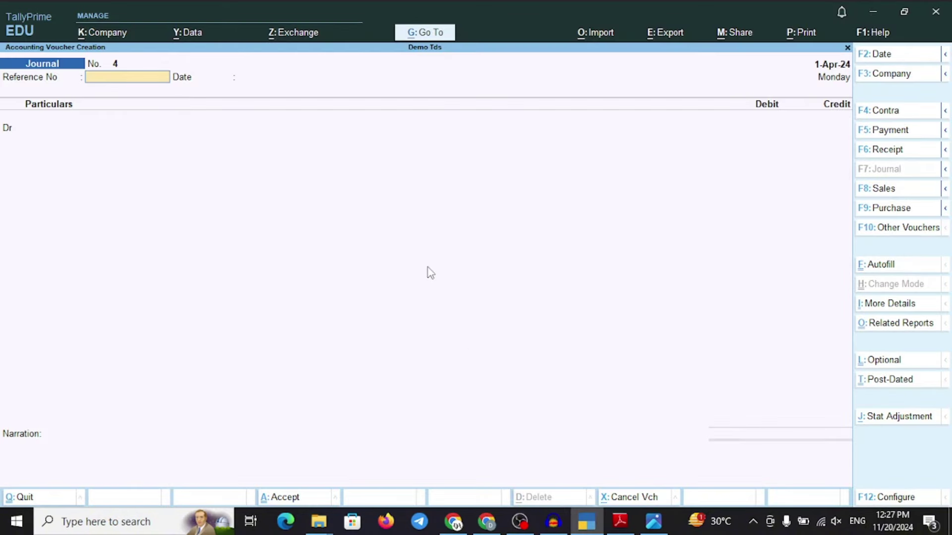
Debit the payee 45,000 On Account in a new payment voucher.
{"action": "key", "text": "F5"}
{"action": "type", "text": "M"}
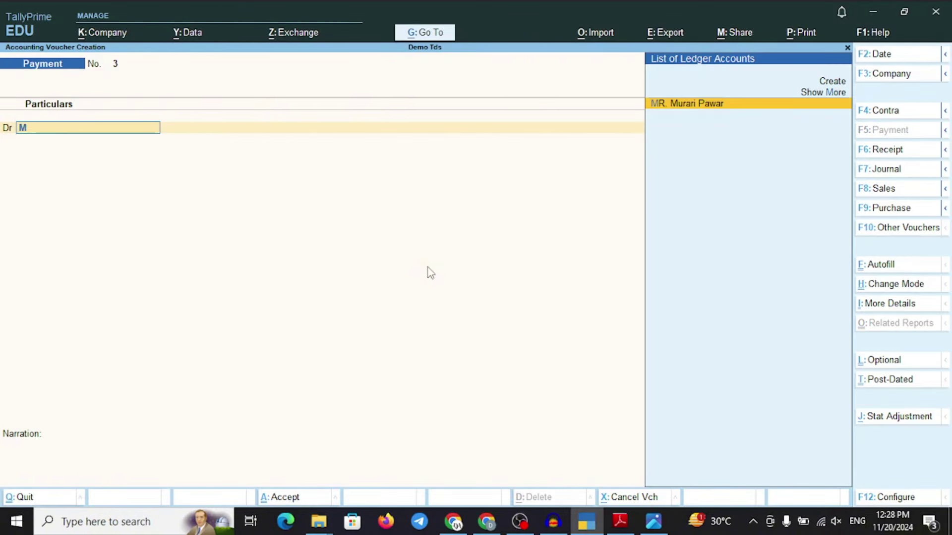
{"action": "key", "text": "Return"}
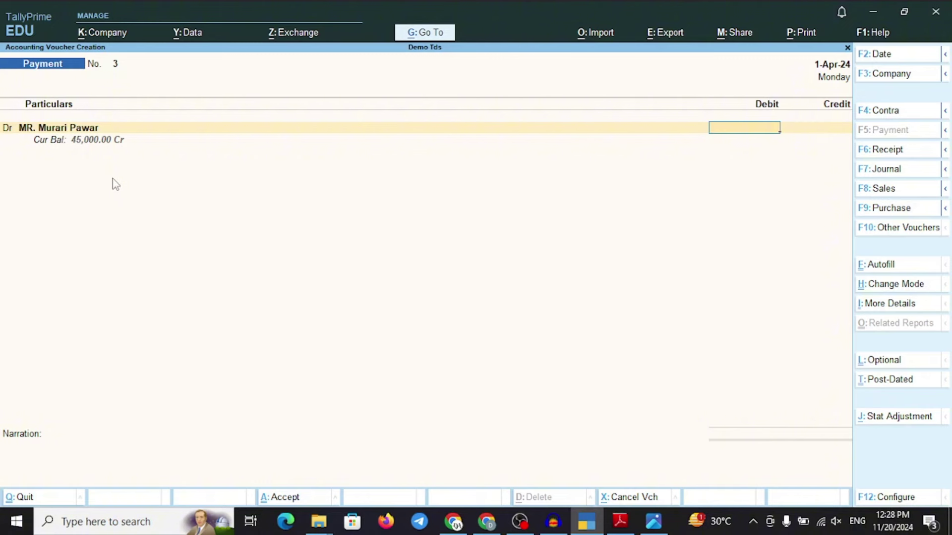
{"action": "type", "text": "45000"}
{"action": "key", "text": "Return"}
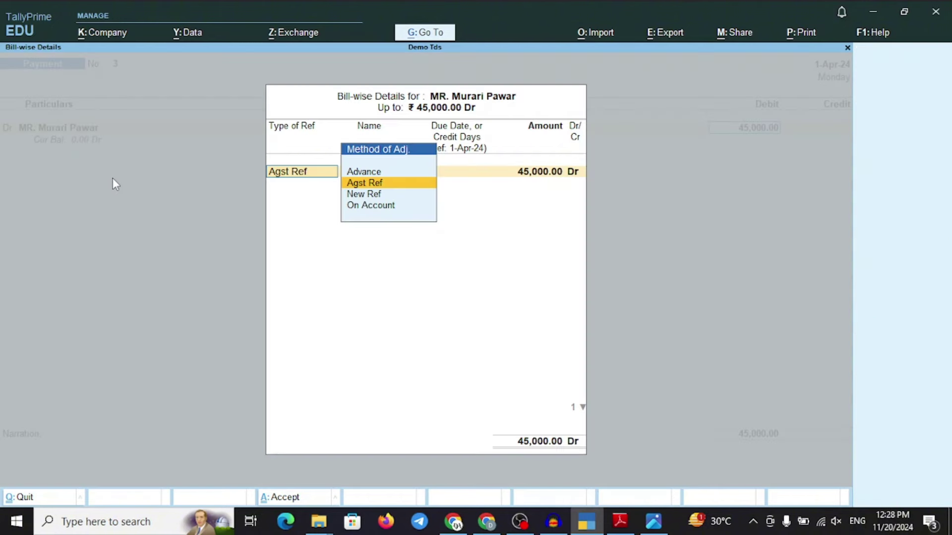
{"action": "key", "text": "Down"}
{"action": "key", "text": "Down"}
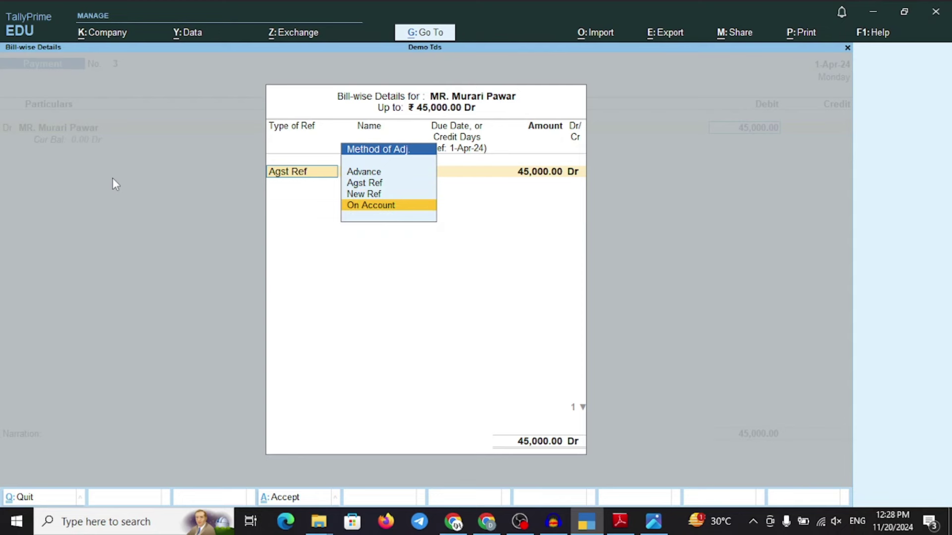
{"action": "key", "text": "Return"}
{"action": "key", "text": "ctrl+a"}
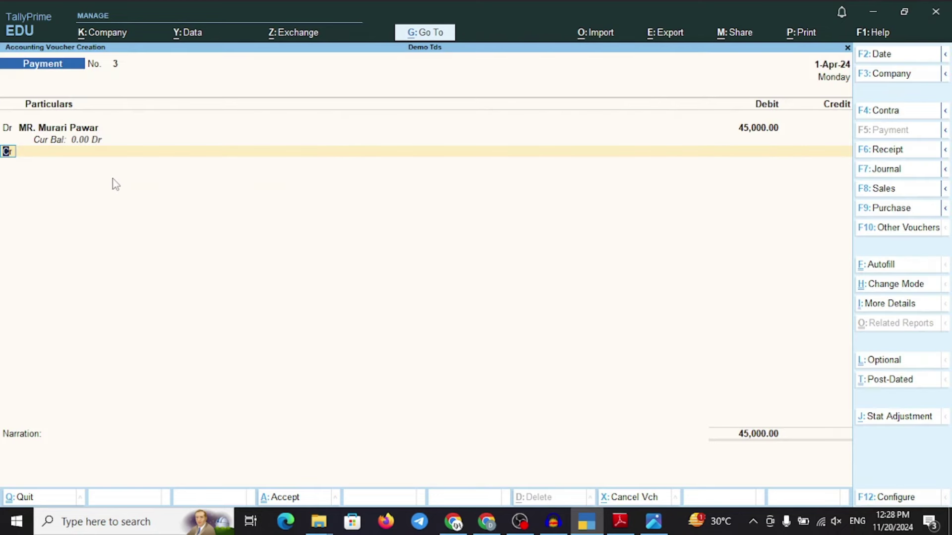
Credit HDFC BANK 45,000, save Payment voucher 3, and bring the slides back.
{"action": "key", "text": "Return"}
{"action": "type", "text": "Hd"}
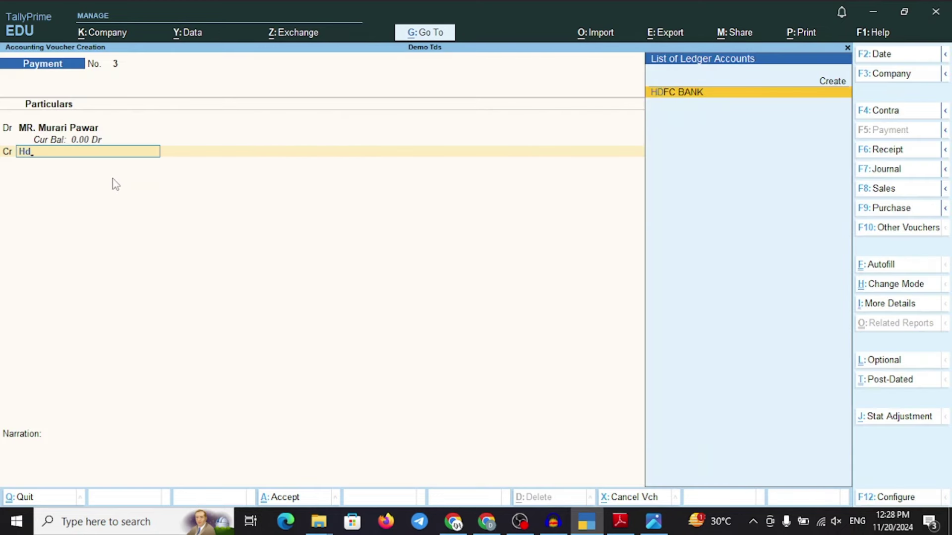
{"action": "key", "text": "Return"}
{"action": "key", "text": "ctrl"}
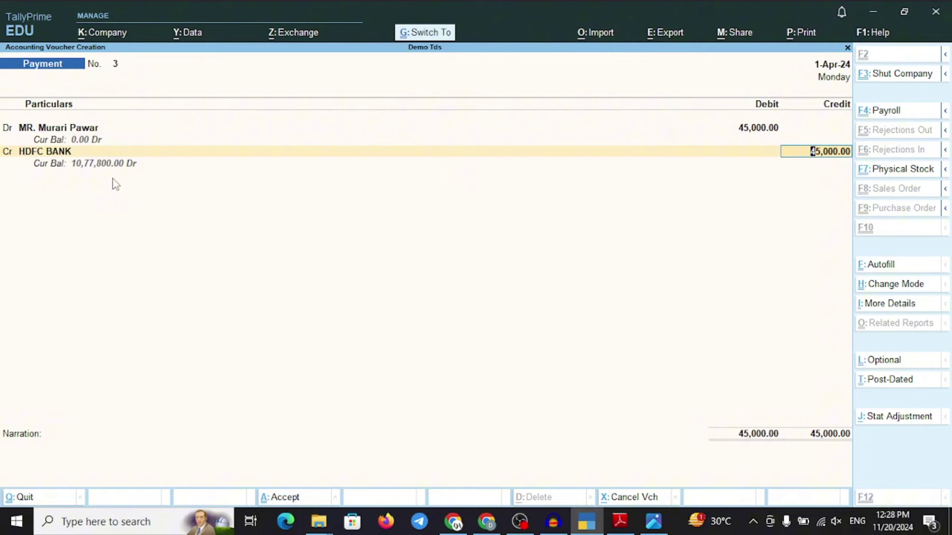
{"action": "key", "text": "ctrl+a"}
{"action": "key", "text": "alt+Tab"}
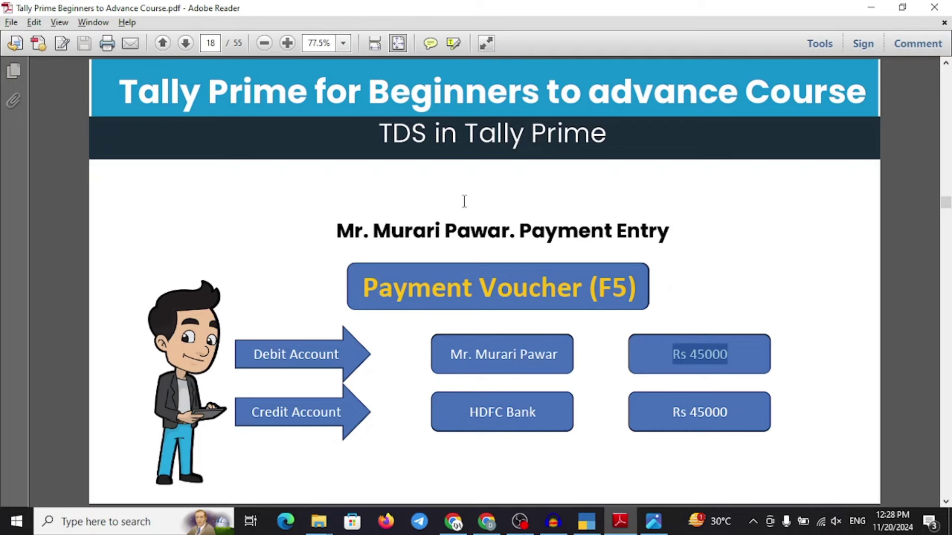
Advance to slide 19 and mark the TDS on Professional Fees account before returning to TallyPrime.
{"action": "left_click", "coordinate": [185, 44]}
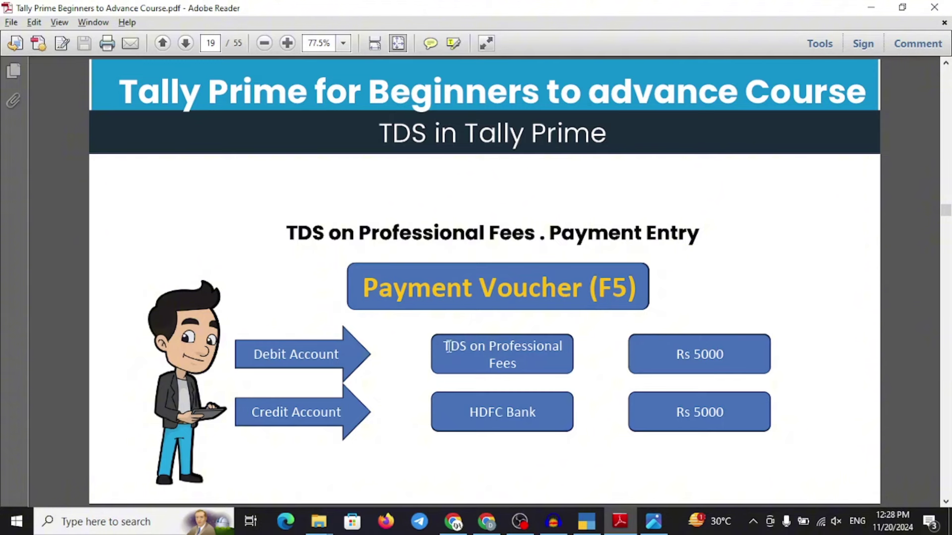
{"action": "left_click_drag", "start_coordinate": [445, 346], "coordinate": [520, 368]}
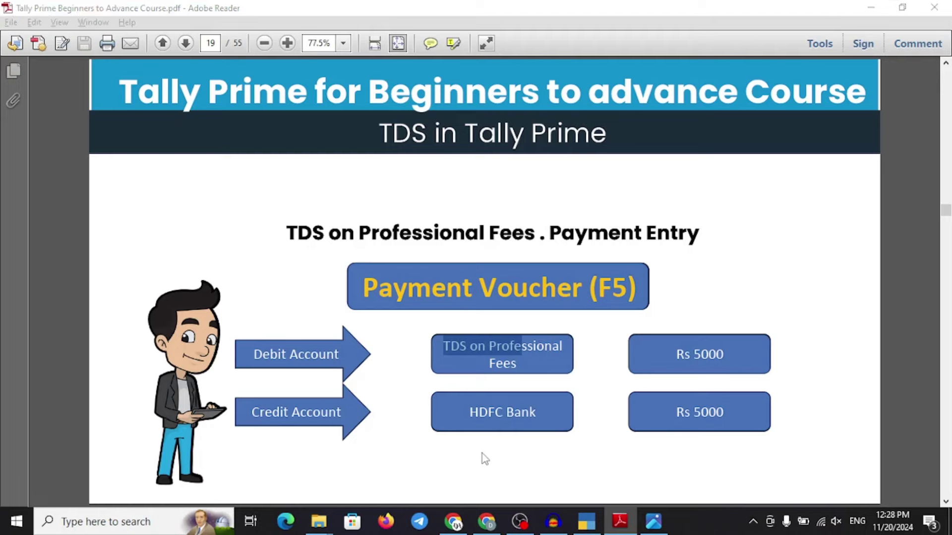
{"action": "key", "text": "alt+Tab"}
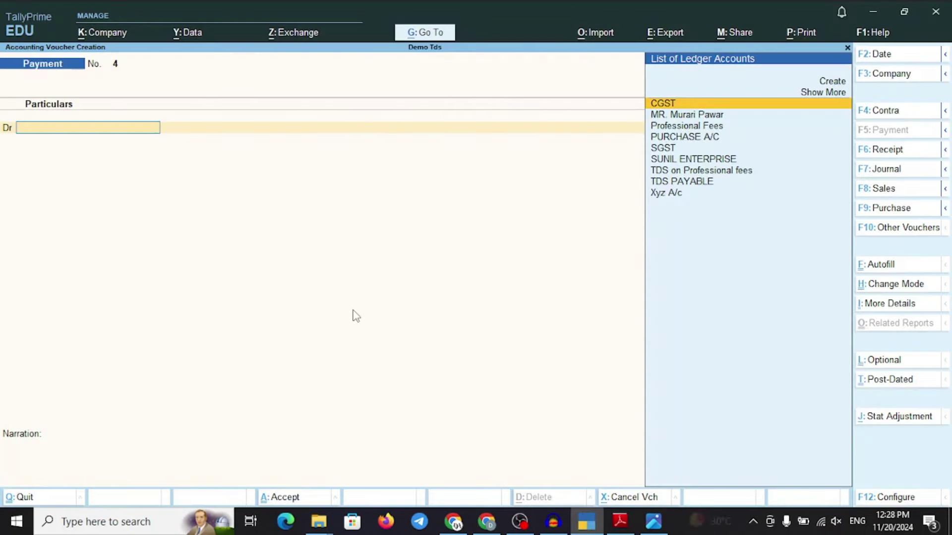
Debit TDS on Professional fees for 5,000 in payment voucher 4.
{"action": "type", "text": "Td"}
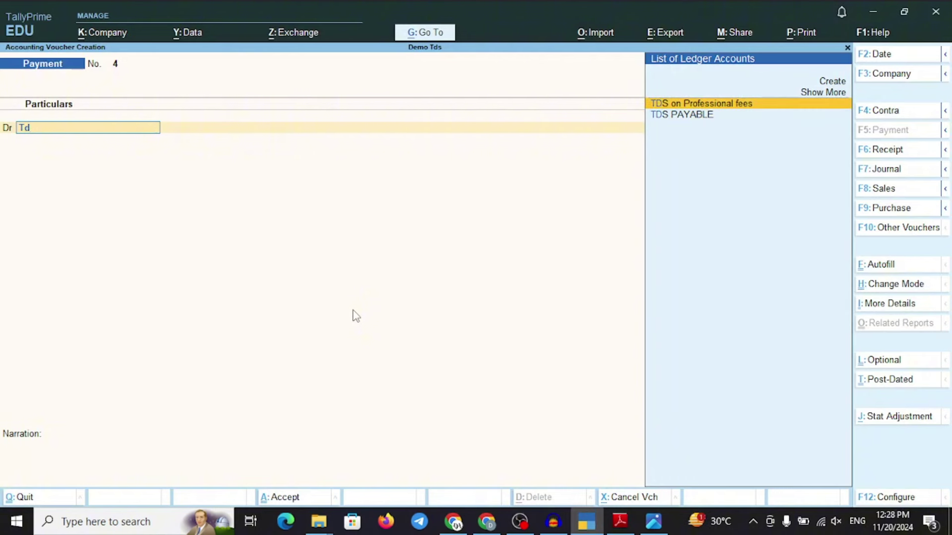
{"action": "key", "text": "Return"}
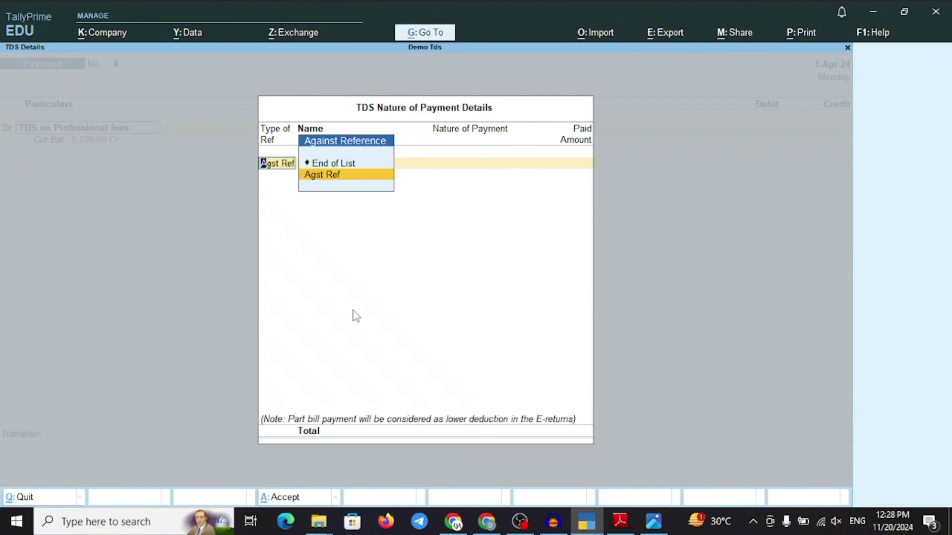
{"action": "key", "text": "Escape"}
{"action": "type", "text": "5000"}
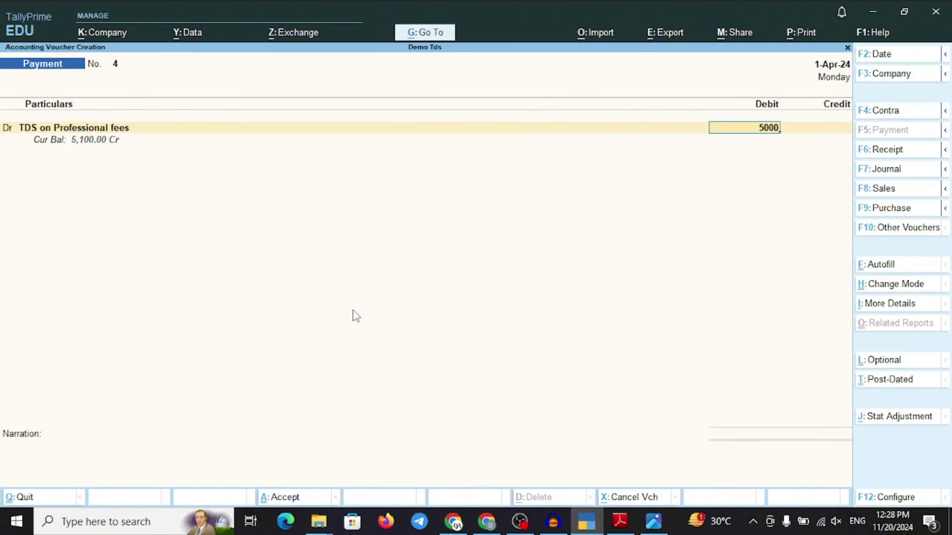
{"action": "key", "text": "Return"}
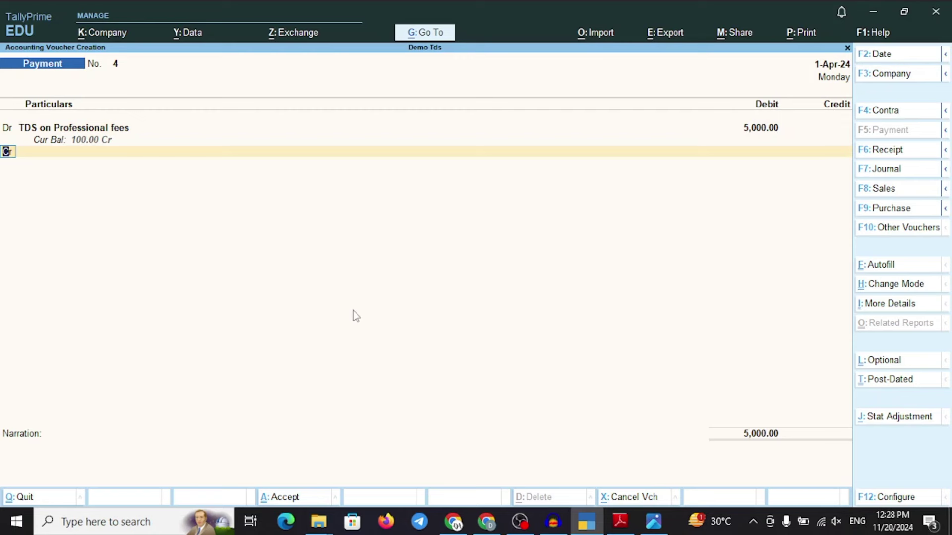
Credit HDFC BANK for 5,000 and save payment voucher 4.
{"action": "key", "text": "Return"}
{"action": "type", "text": "hdf"}
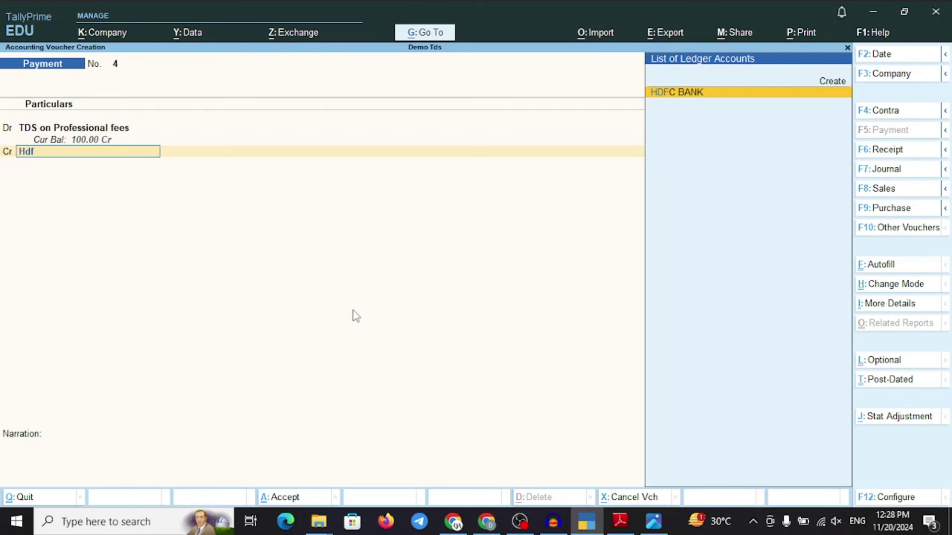
{"action": "key", "text": "Return"}
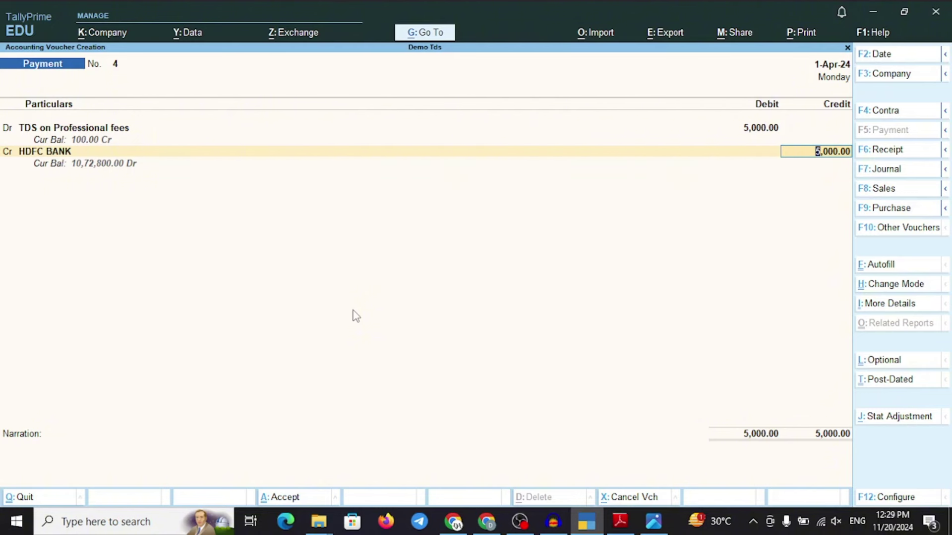
{"action": "key", "text": "ctrl"}
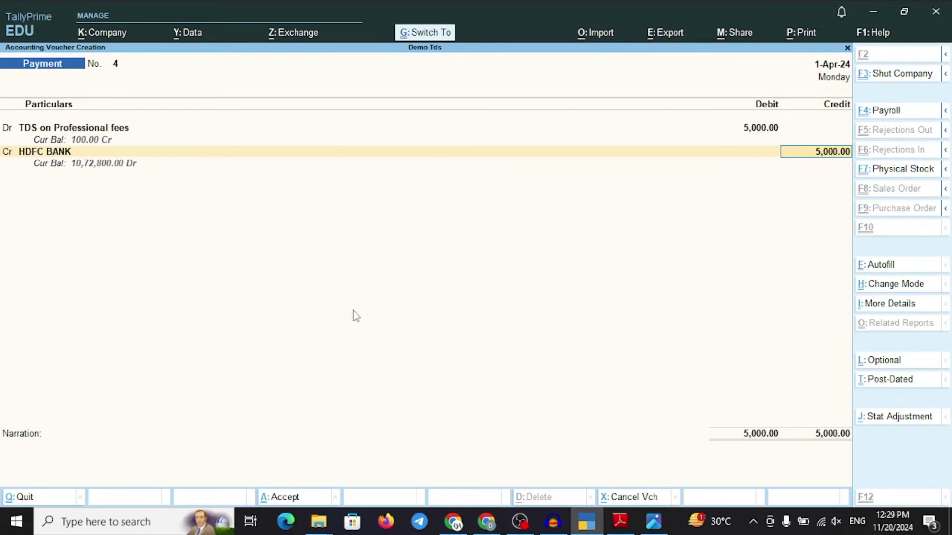
{"action": "key", "text": "ctrl+a"}
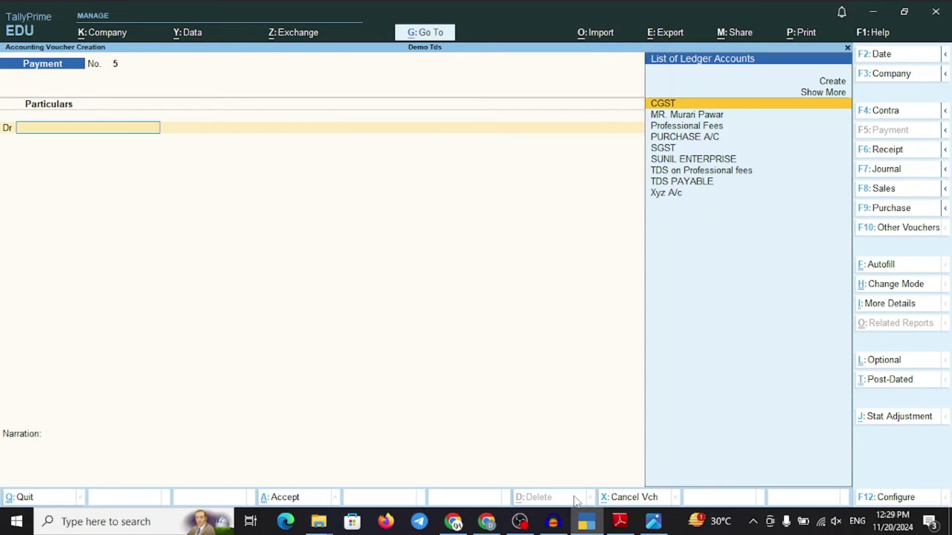
Bring the course PDF forward and return to the TDS payment slide on page 19.
{"action": "left_click", "coordinate": [619, 520]}
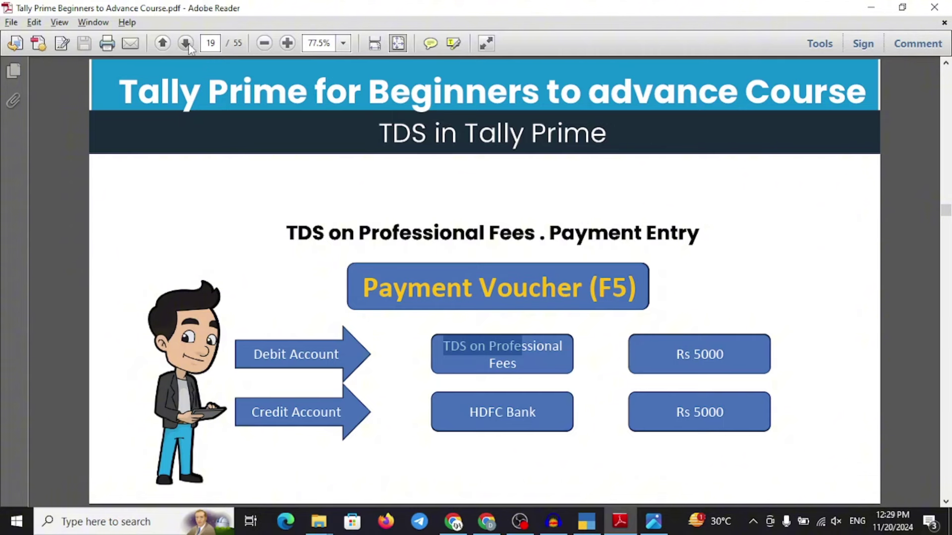
{"action": "left_click", "coordinate": [187, 44]}
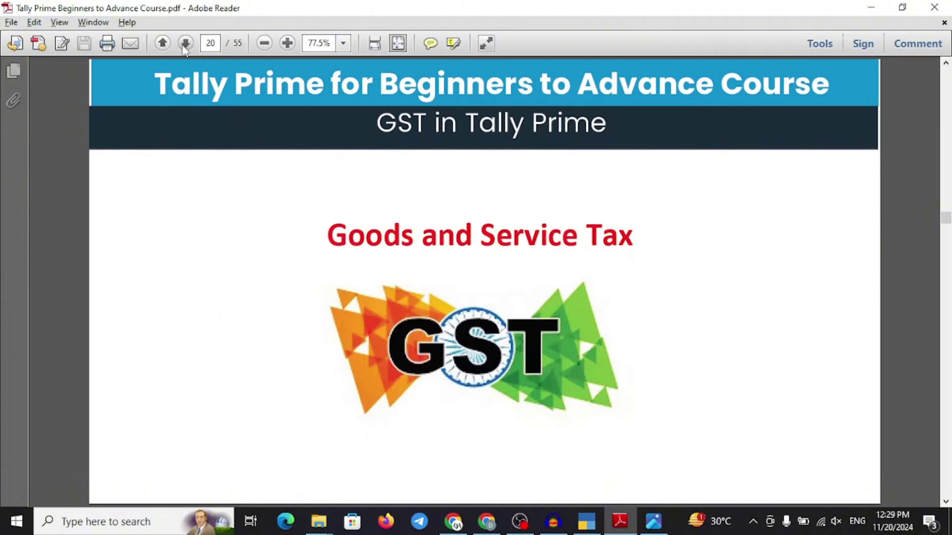
{"action": "left_click", "coordinate": [163, 44]}
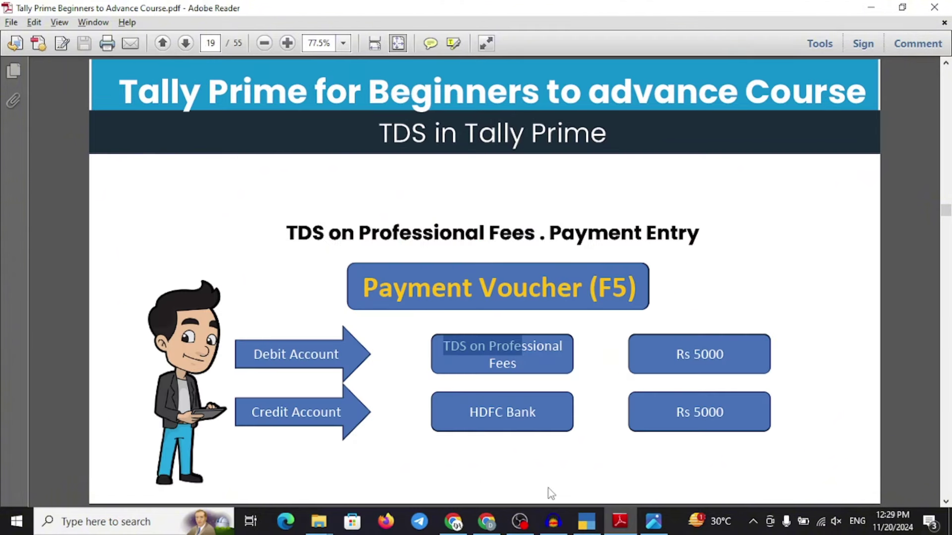